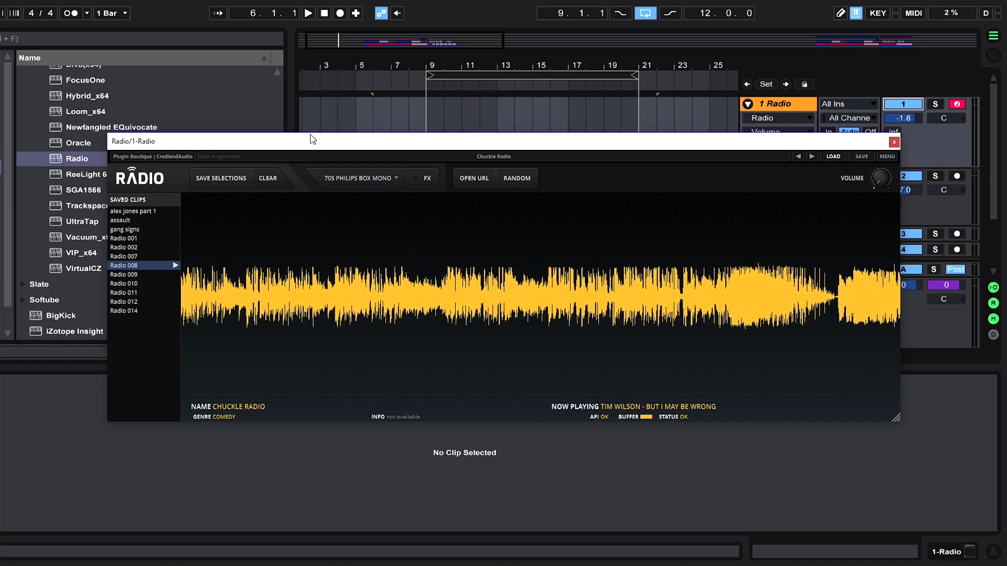
Load the 1940s Radio - ROK Classic Radio Network station from the Old Time Radio directory and briefly raise the volume to audition it
click(832, 156)
mouse_move(842, 208)
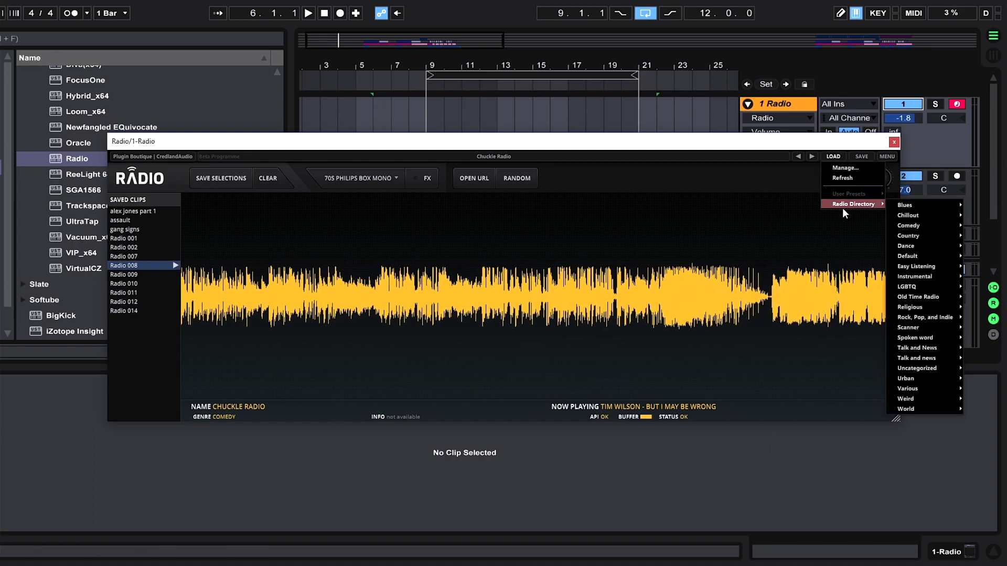
mouse_move(928, 298)
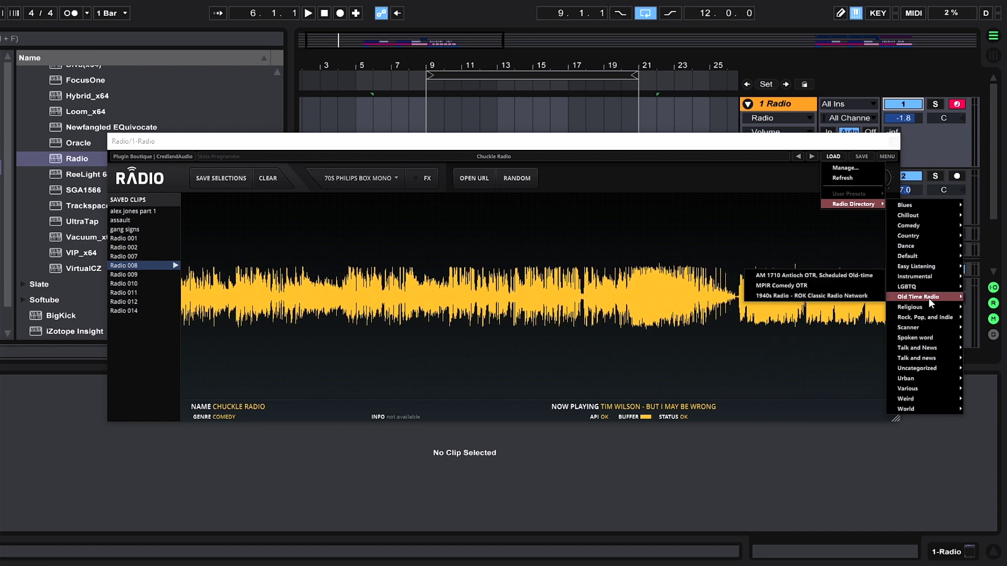
click(819, 297)
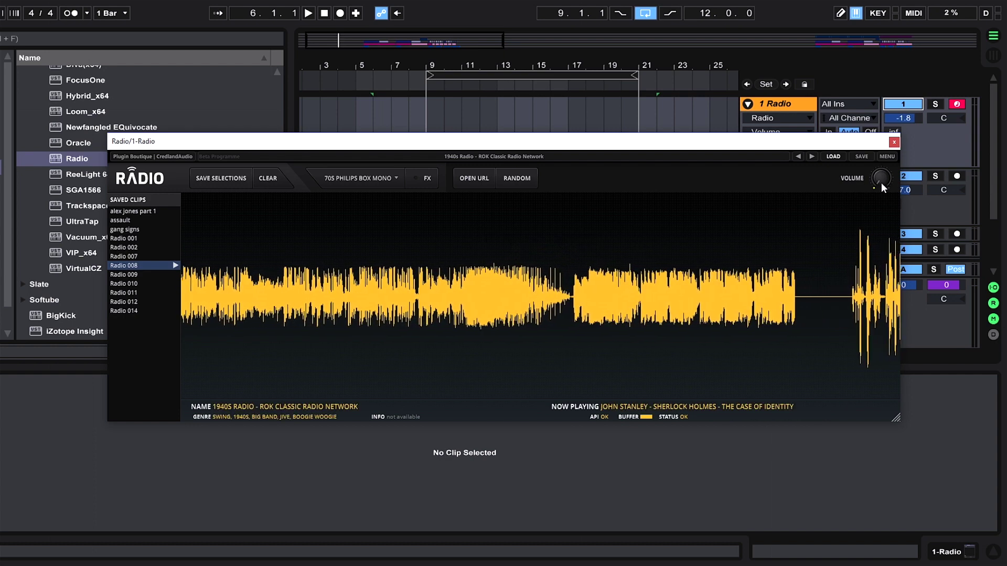
drag(875, 183, 880, 131)
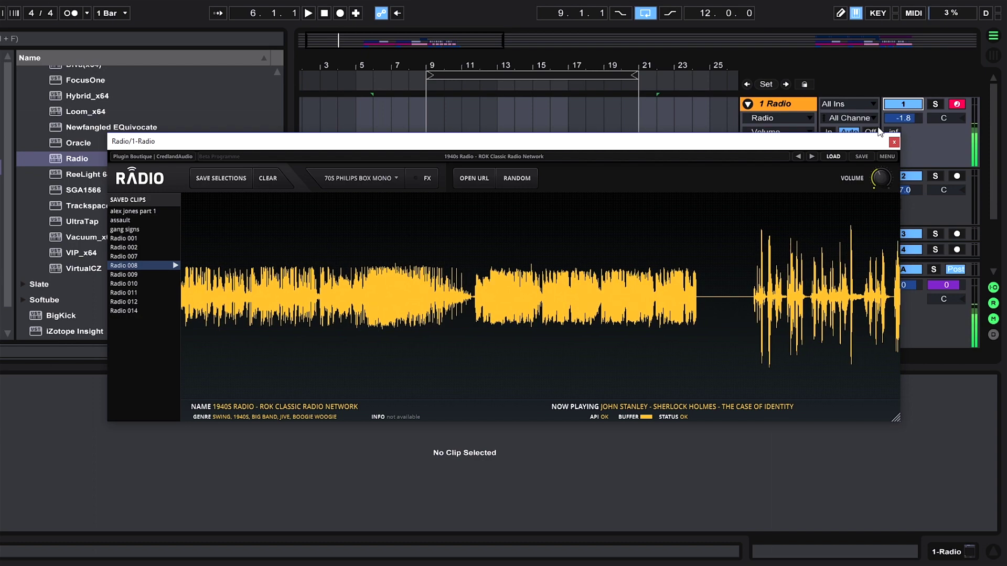
drag(879, 128, 878, 189)
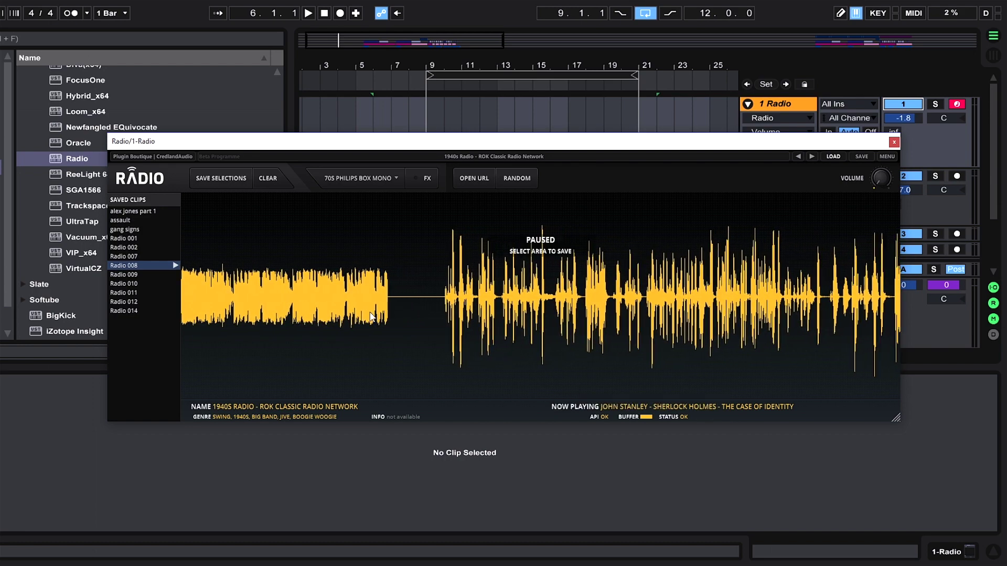
Preview the saved clip Radio 002 and turn the plugin volume back down
click(127, 247)
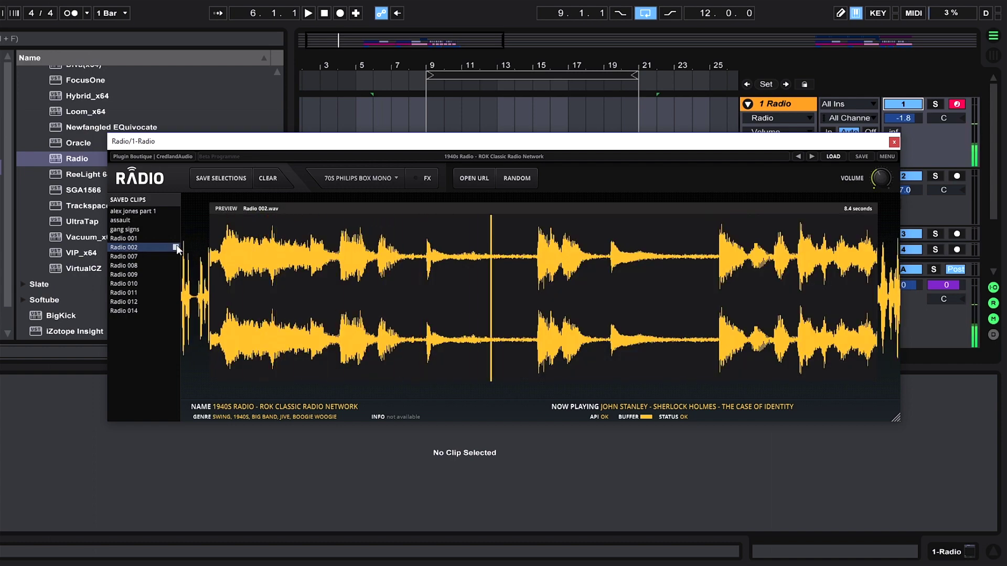
click(176, 247)
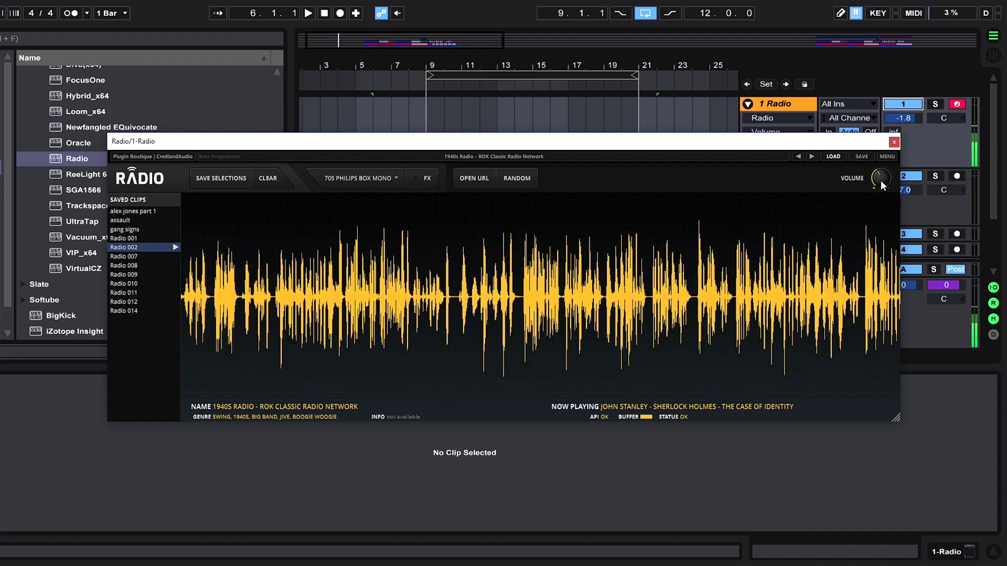
drag(880, 180, 879, 220)
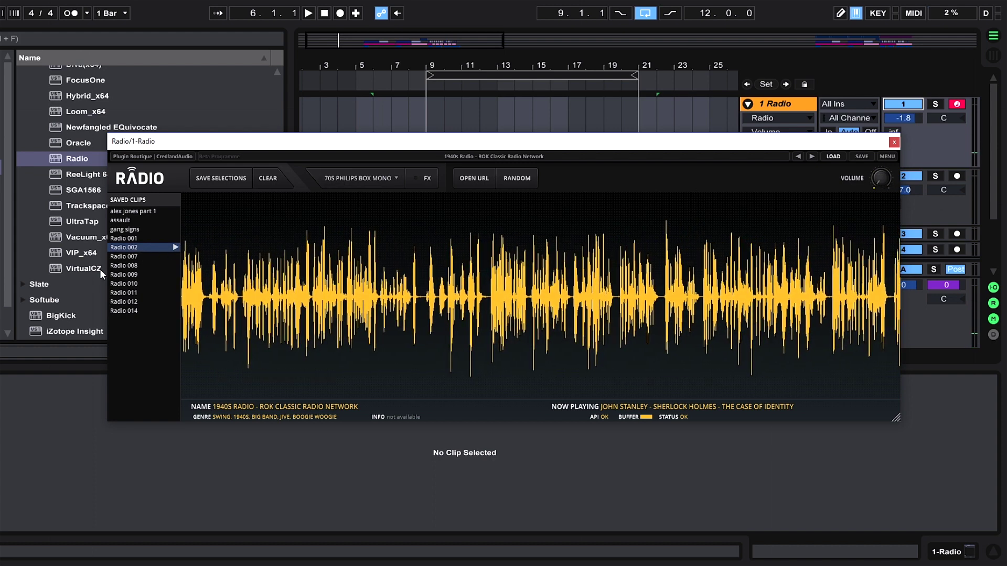
Move the plugin window clear of the audio tracks and save a selected section of the station's waveform as a clip
drag(217, 141, 261, 212)
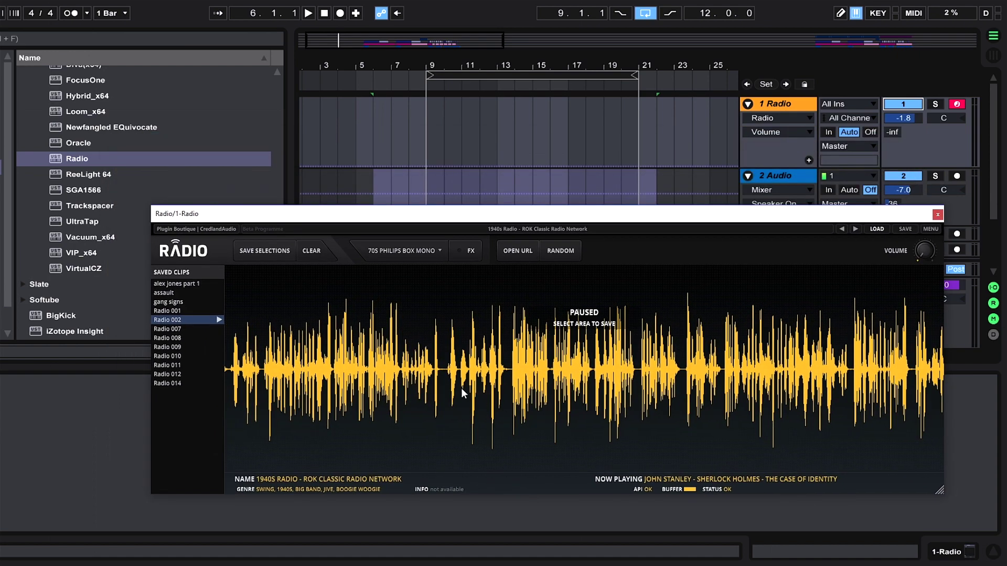
drag(521, 367, 332, 367)
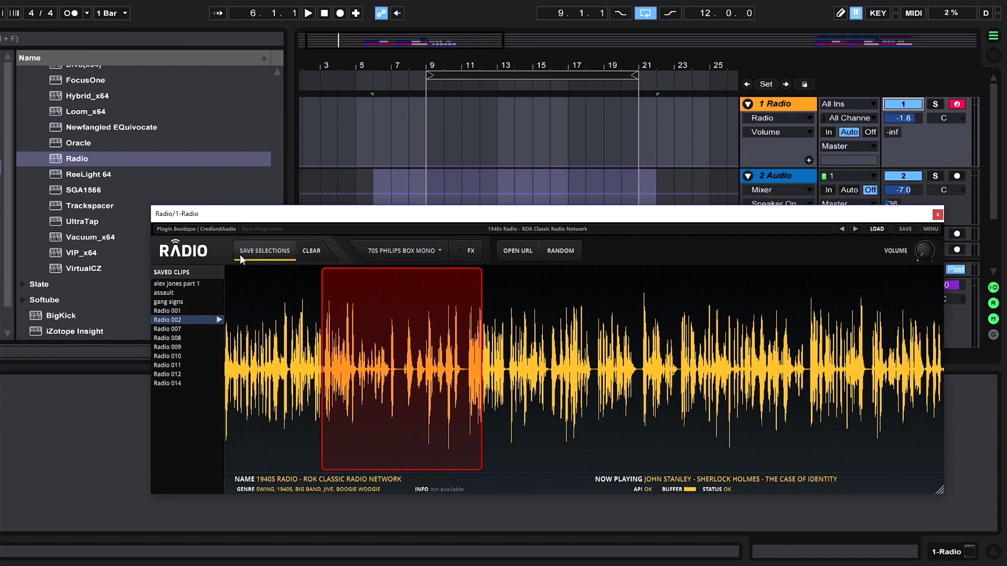
click(257, 250)
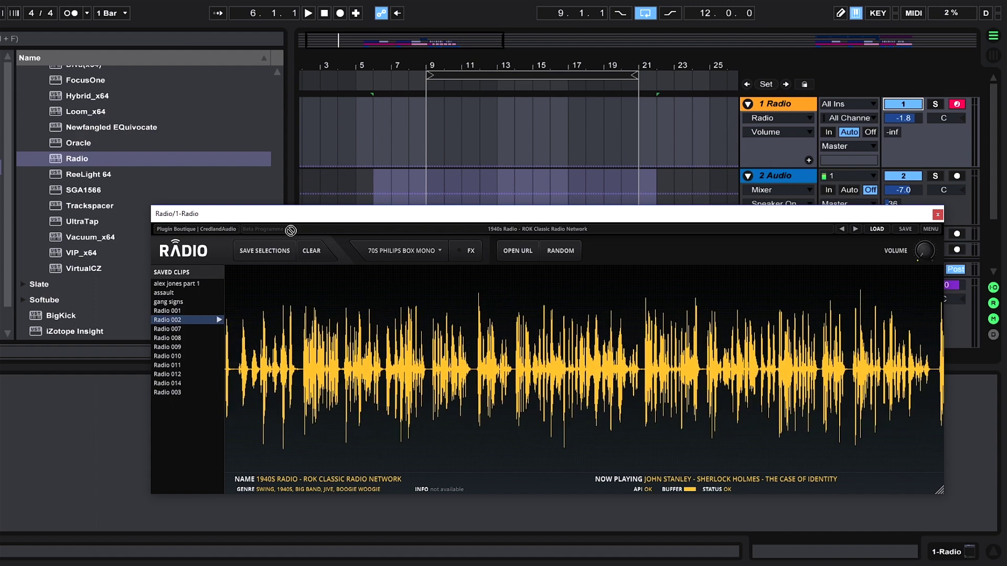
Place the saved clip Radio 002 at bar 6 and, after previewing it, Radio 007 at bar 13 on the 2 Audio track
drag(164, 326, 376, 193)
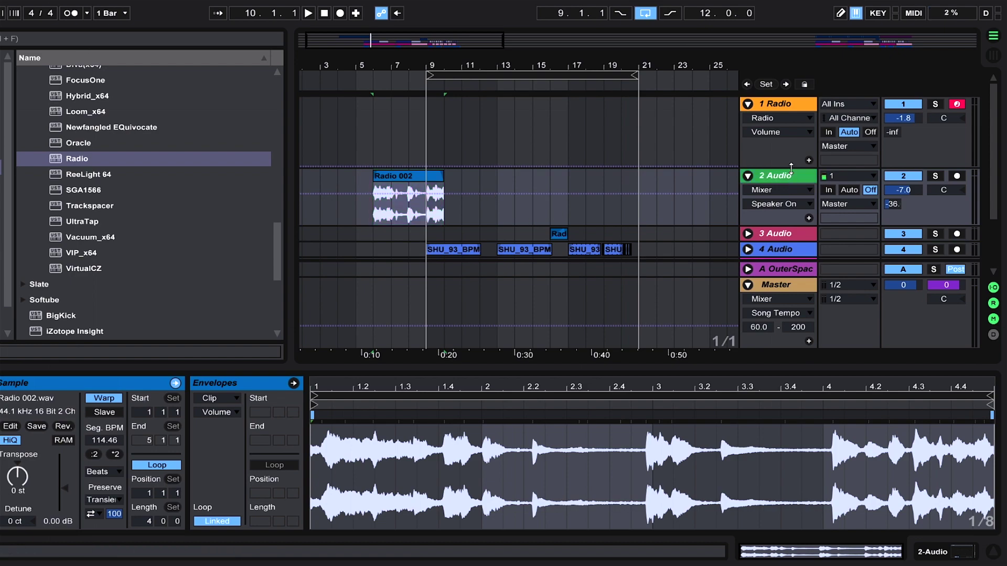
click(789, 107)
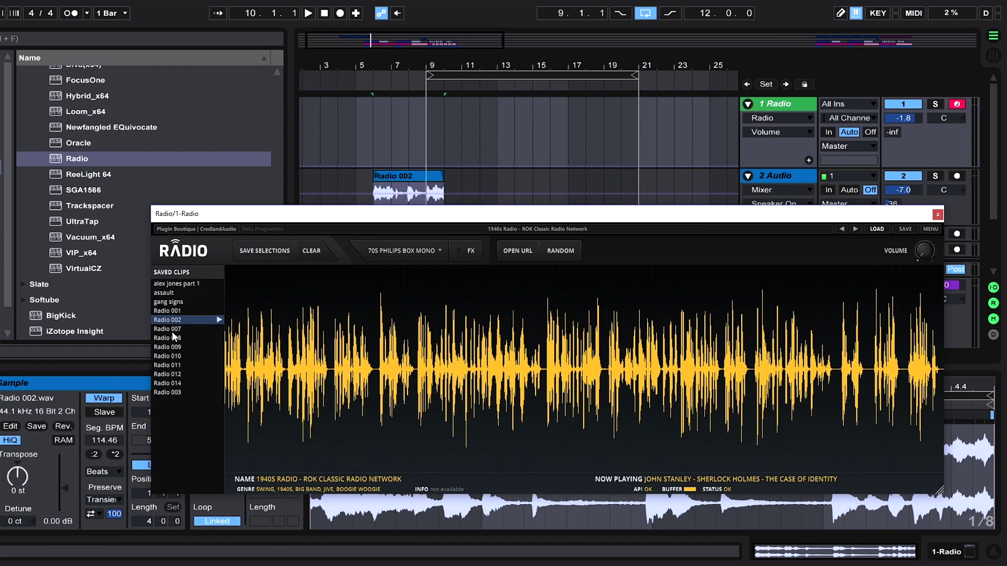
drag(926, 254, 935, 221)
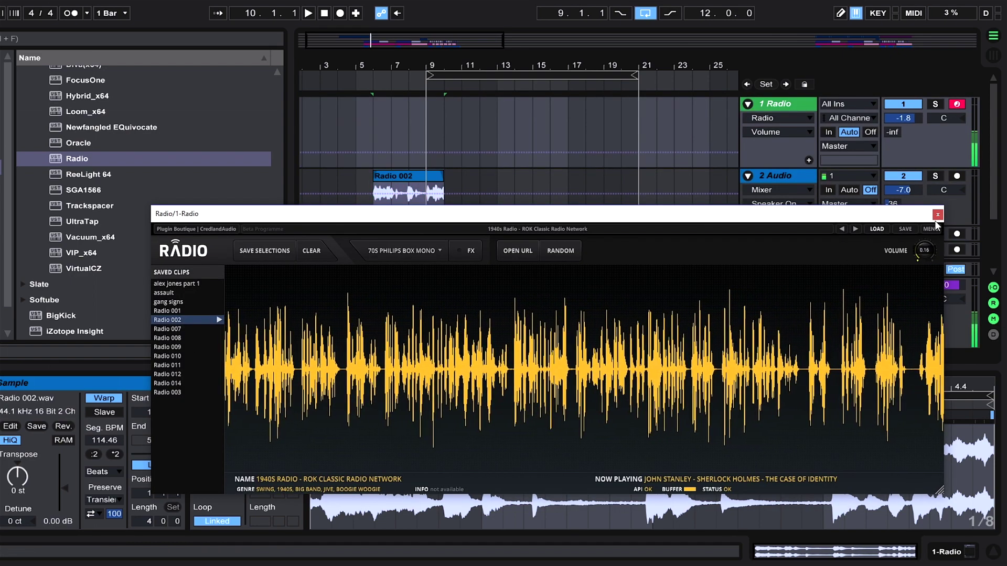
click(220, 328)
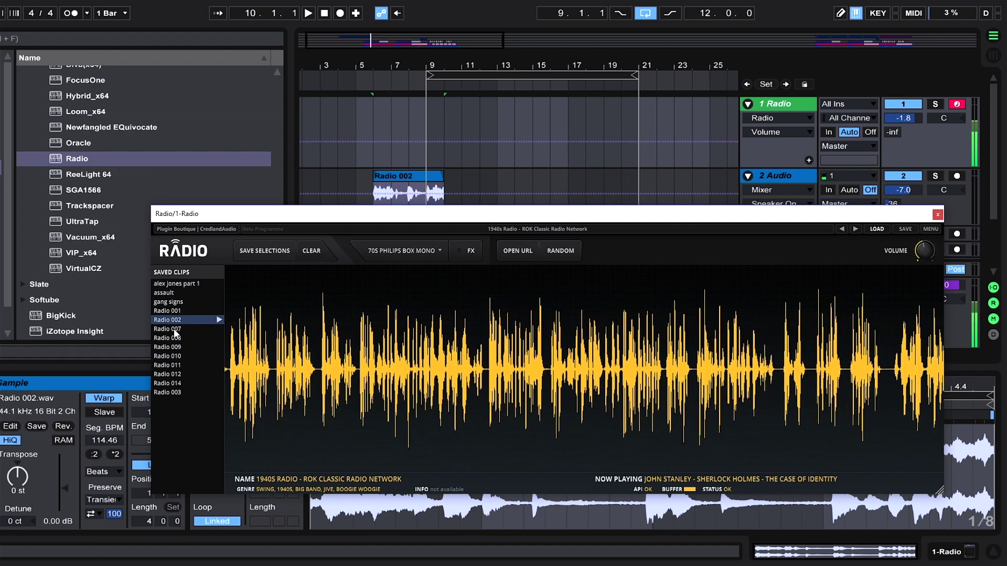
click(219, 328)
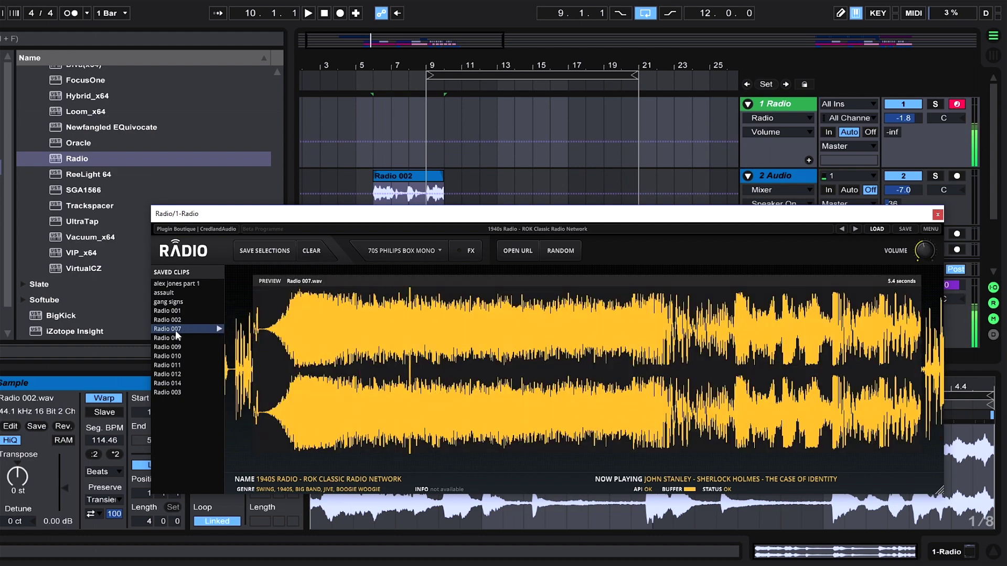
drag(175, 331, 511, 195)
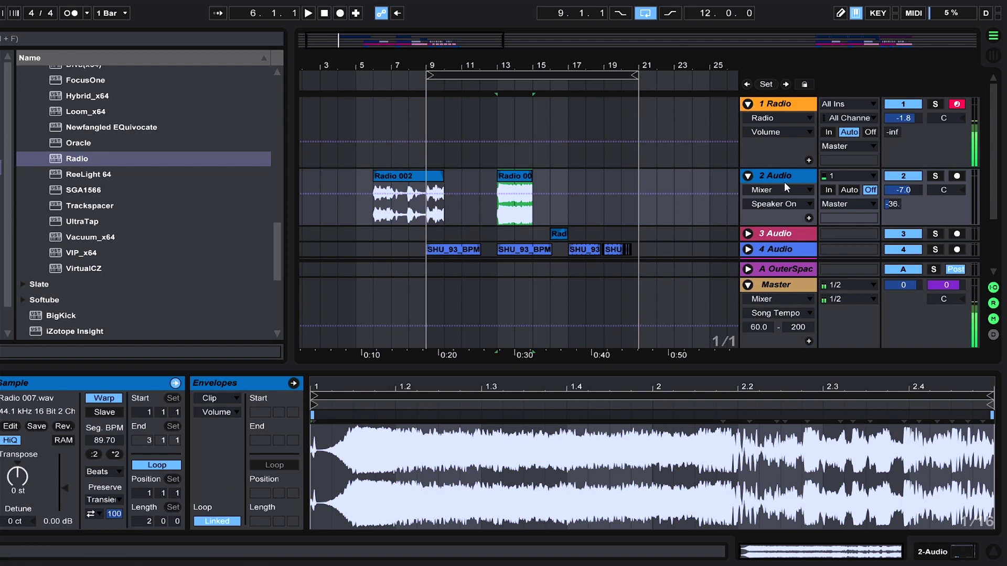
Preview the saved clip Radio 008 and place it at bar 16 on the 2 Audio track
click(772, 104)
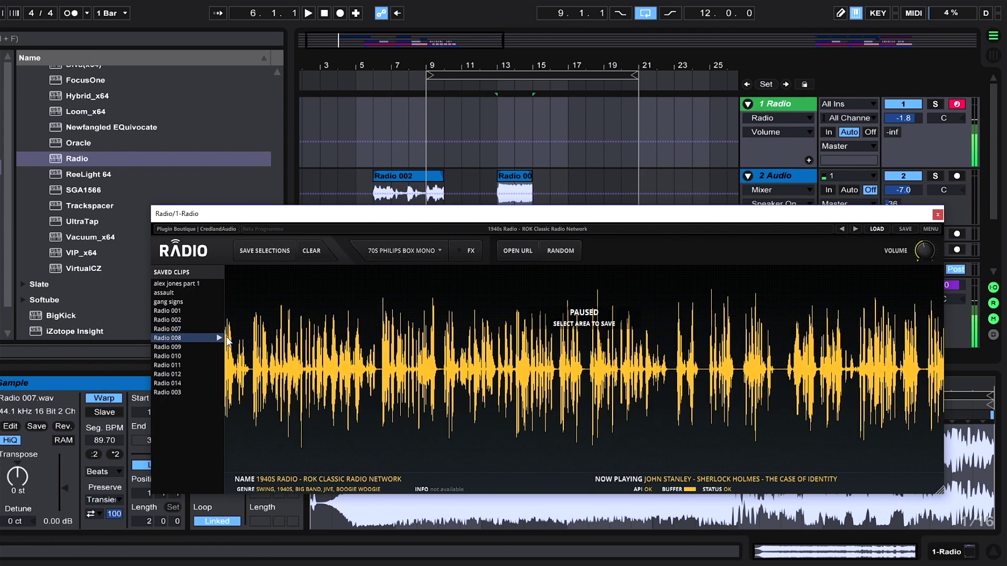
click(218, 338)
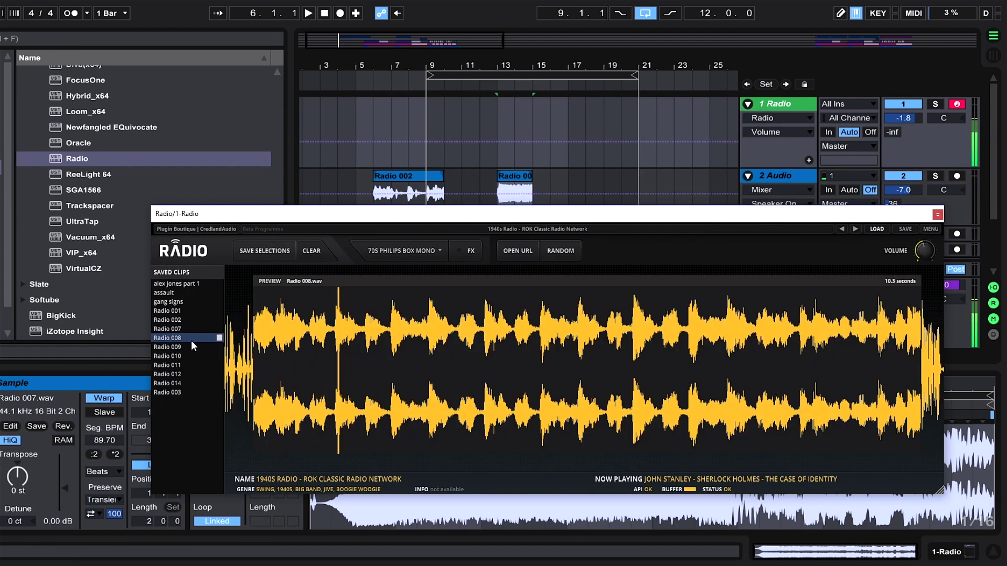
drag(166, 340, 558, 195)
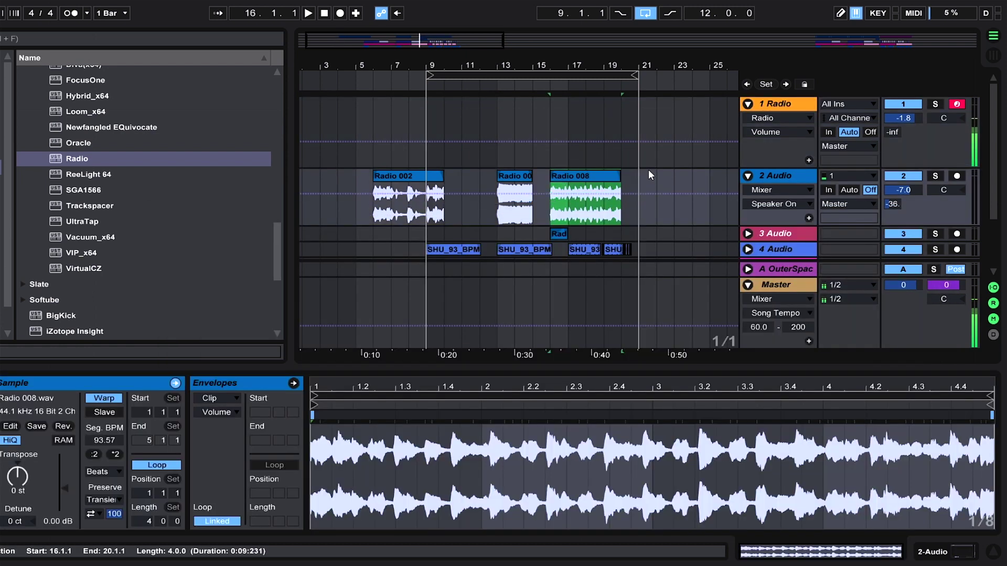
Select a short section of the station's waveform in the Radio plugin and clear the selection
click(785, 106)
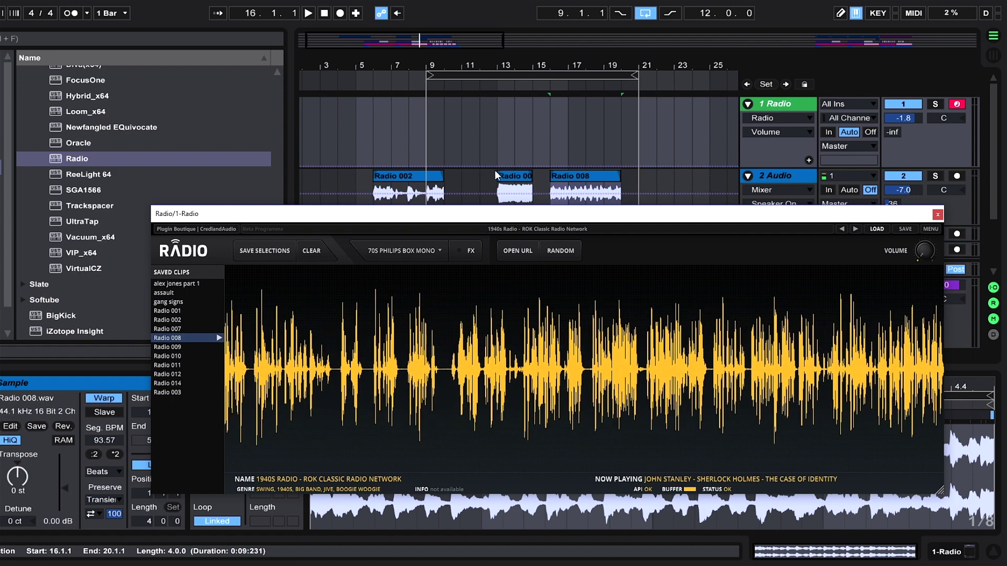
drag(438, 357, 504, 355)
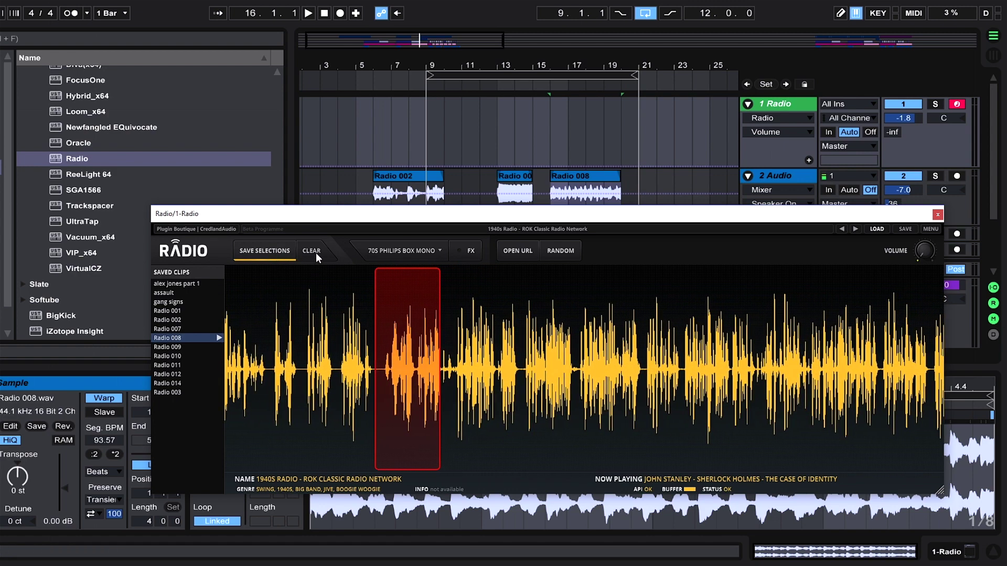
click(316, 253)
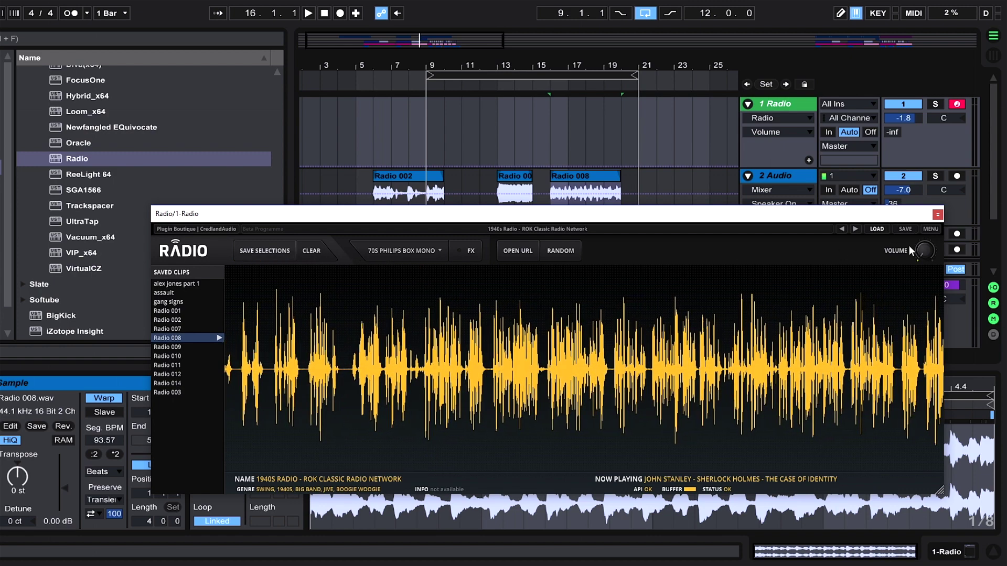
Load the Chuckle Radio station from the Comedy section of the radio directory and close the plugin window
click(882, 228)
mouse_move(880, 276)
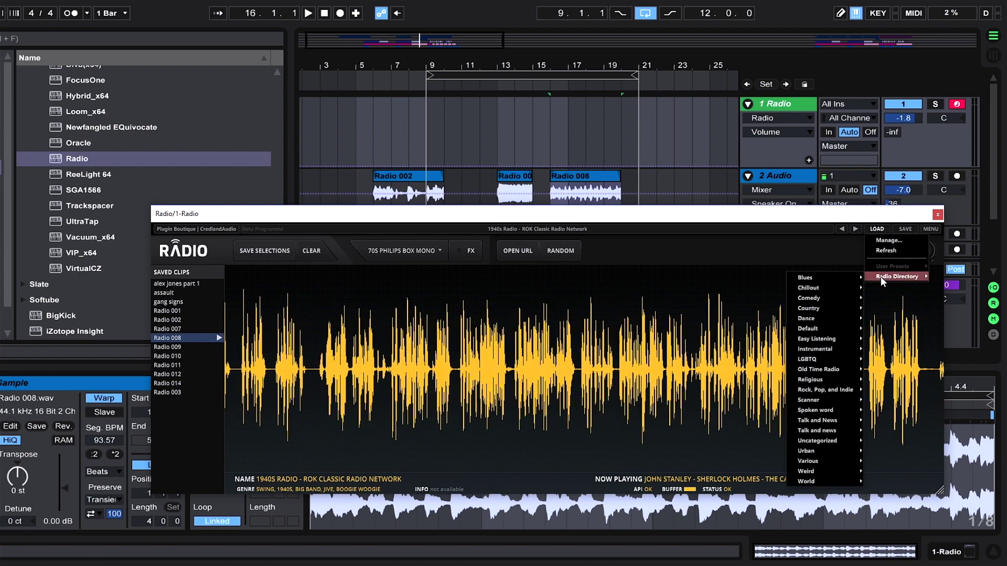
mouse_move(830, 316)
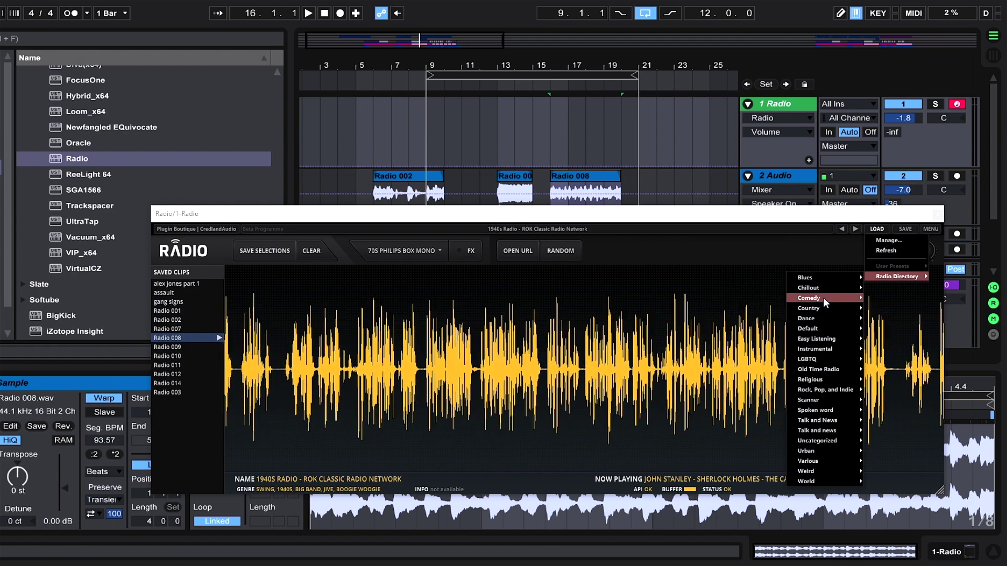
mouse_move(823, 297)
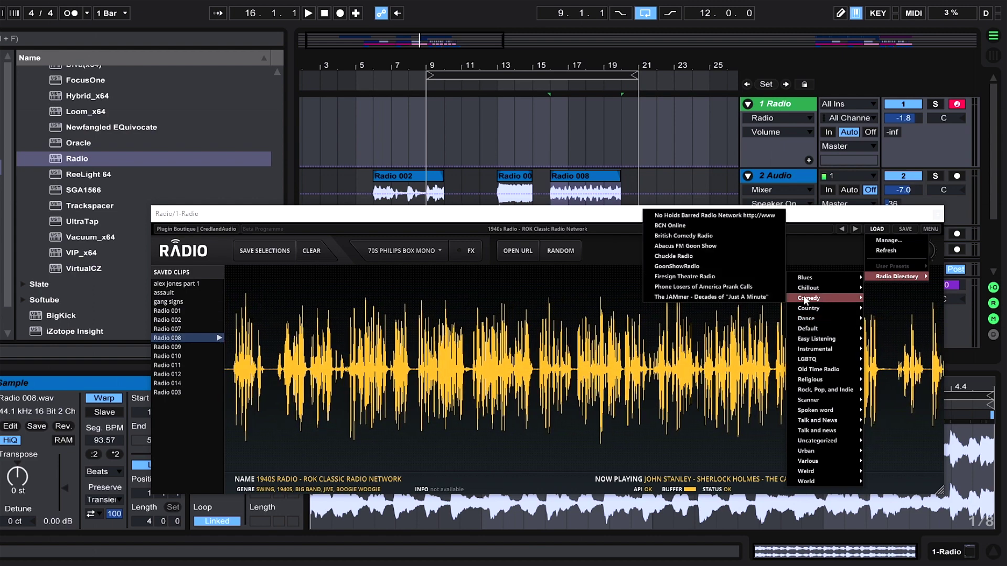
click(702, 256)
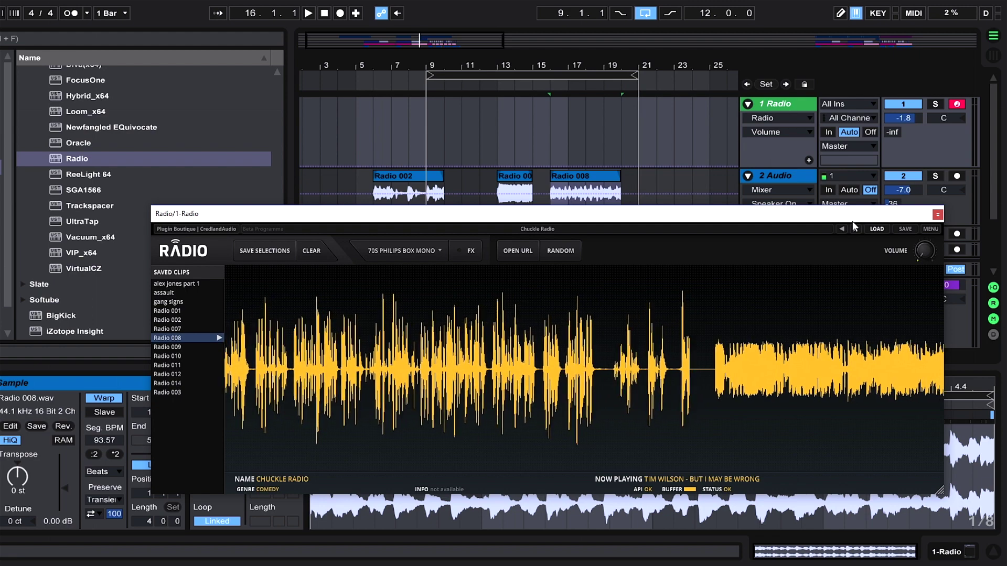
click(937, 214)
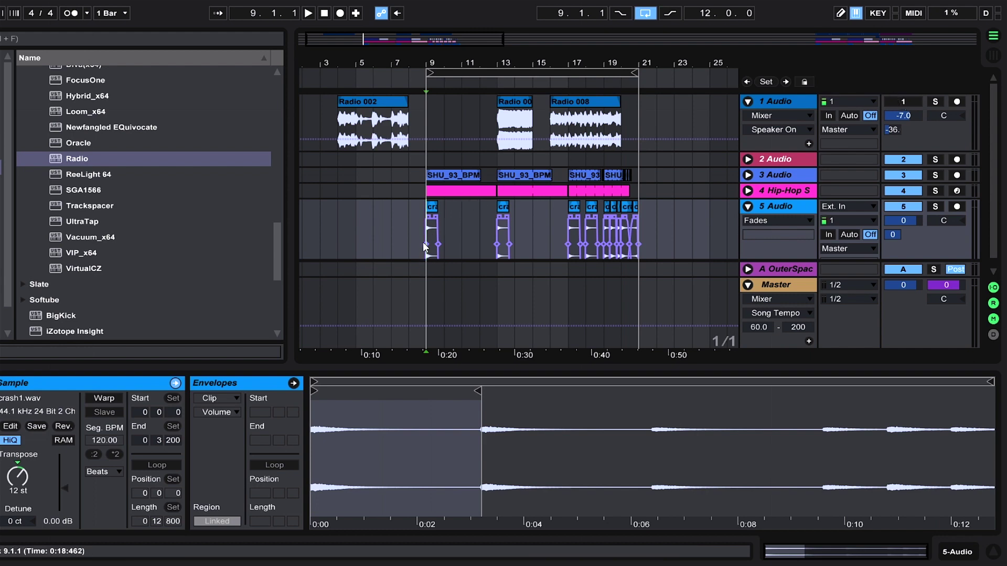
Play the arrangement from bar 9 through most of the loop, and stop playback
key(space)
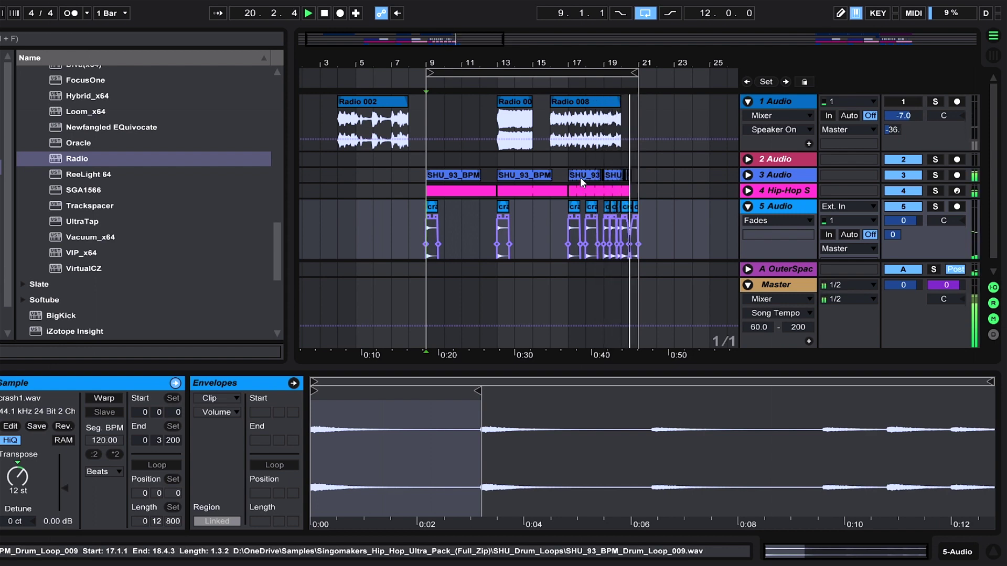
key(space)
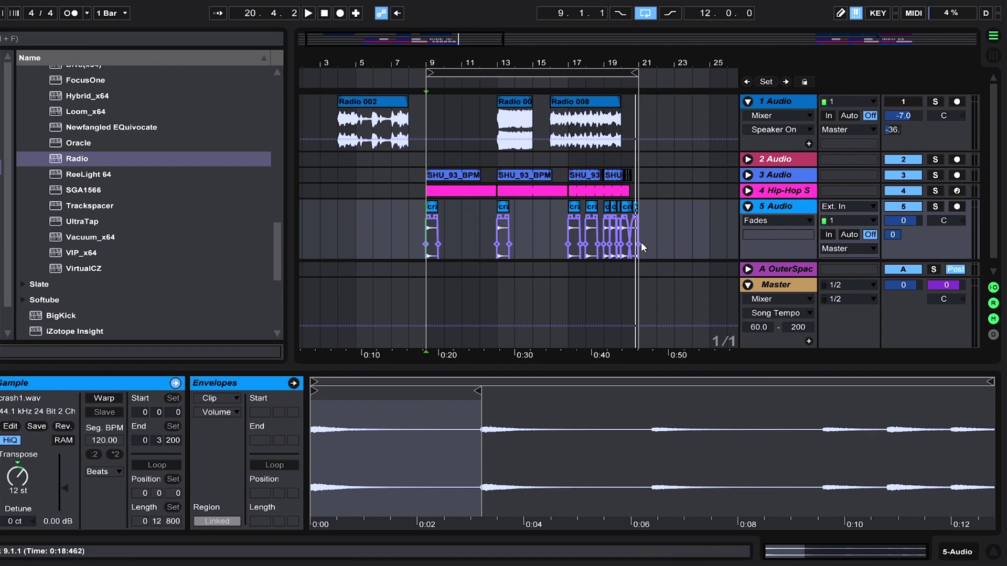
Move the Radio 008 clip to bar 21 and audition it from its start with the 1 Audio track activated
drag(577, 105, 666, 113)
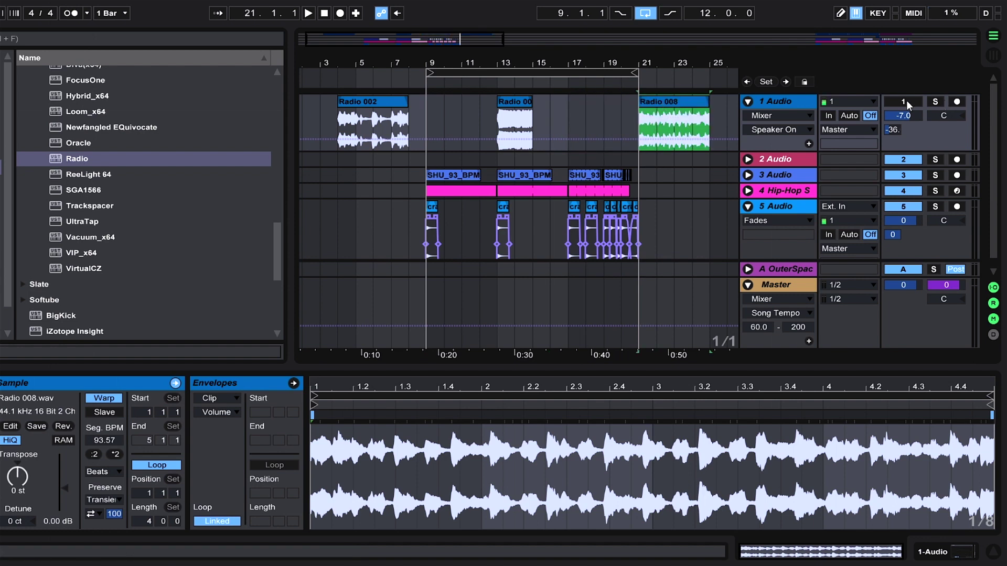
click(531, 408)
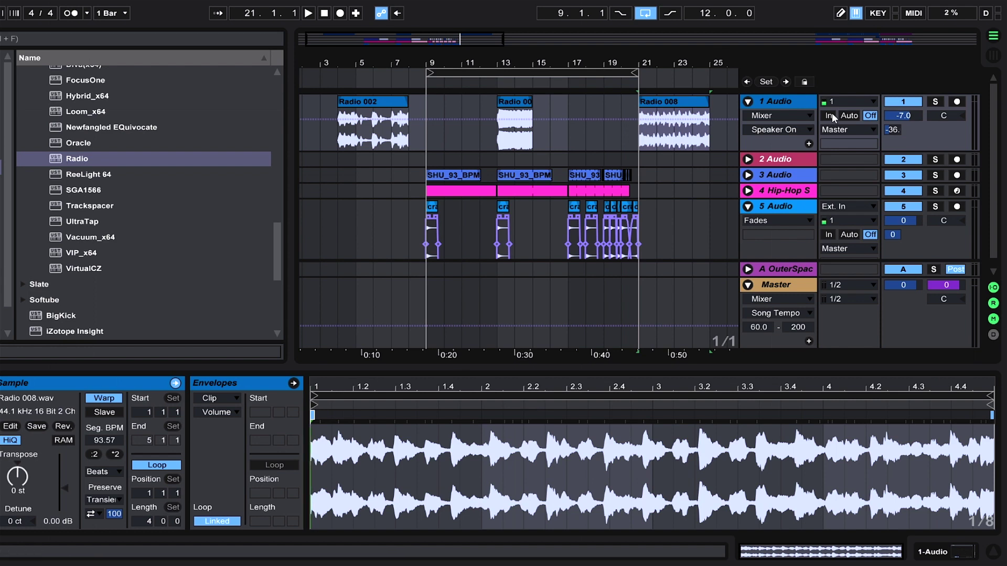
key(space)
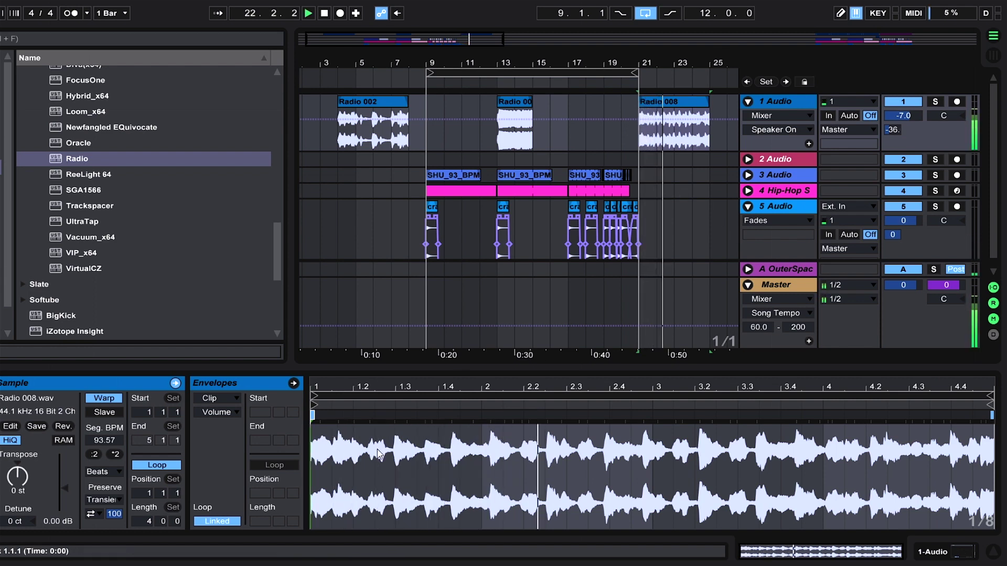
key(space)
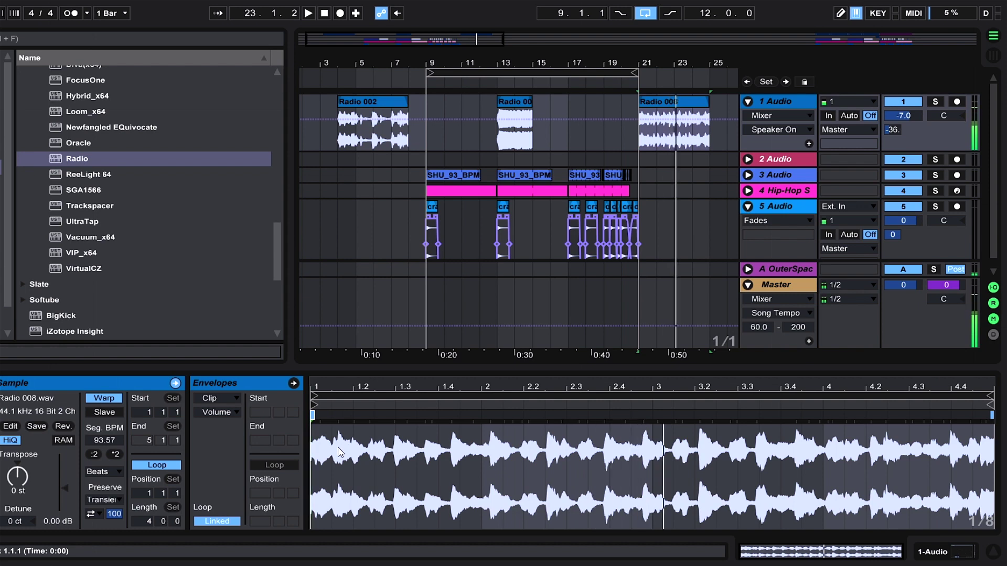
drag(331, 386, 370, 386)
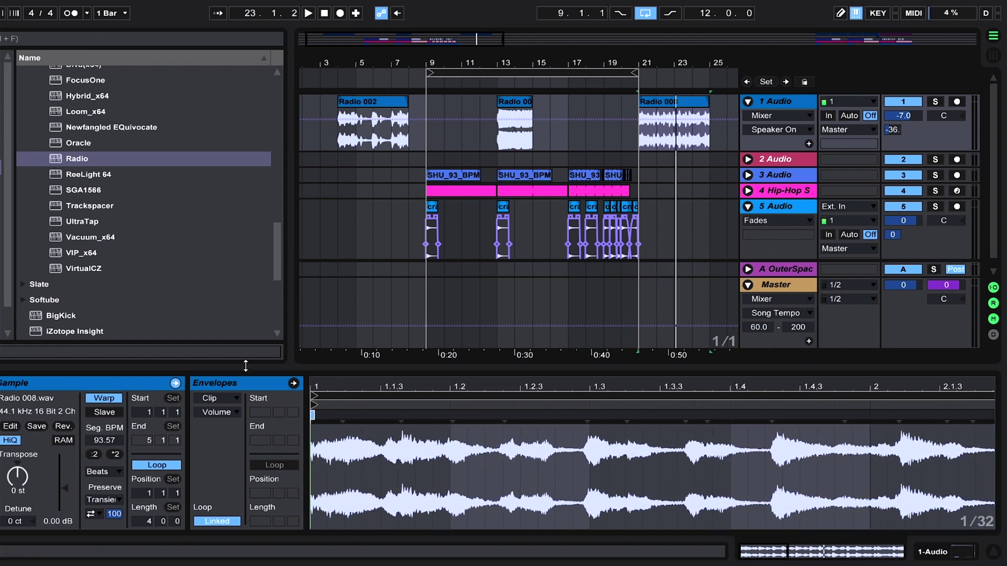
Set the first strong transient in the Radio 008 sample as its 1.1.1 downbeat and audition the clip from there
click(402, 416)
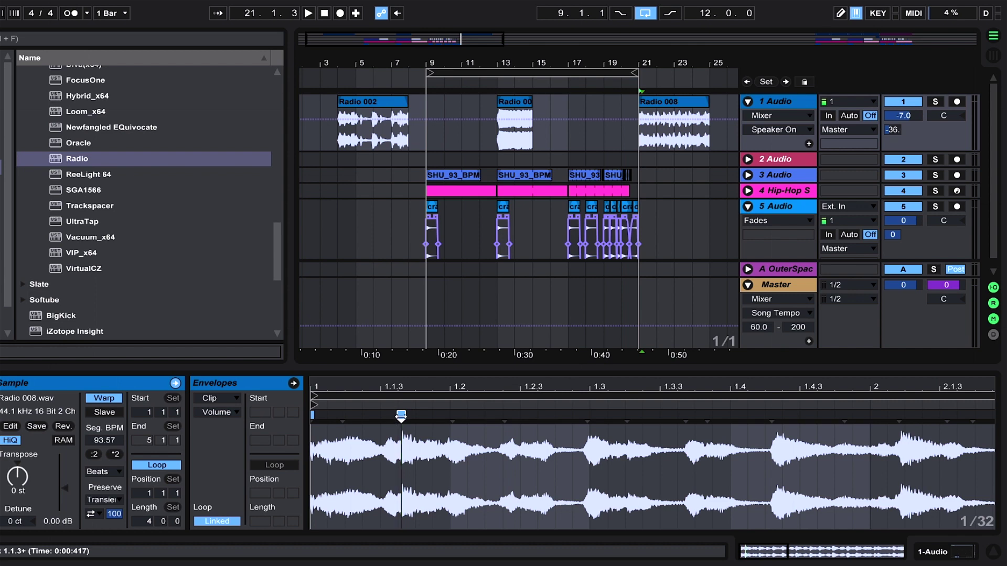
right_click(401, 417)
click(433, 212)
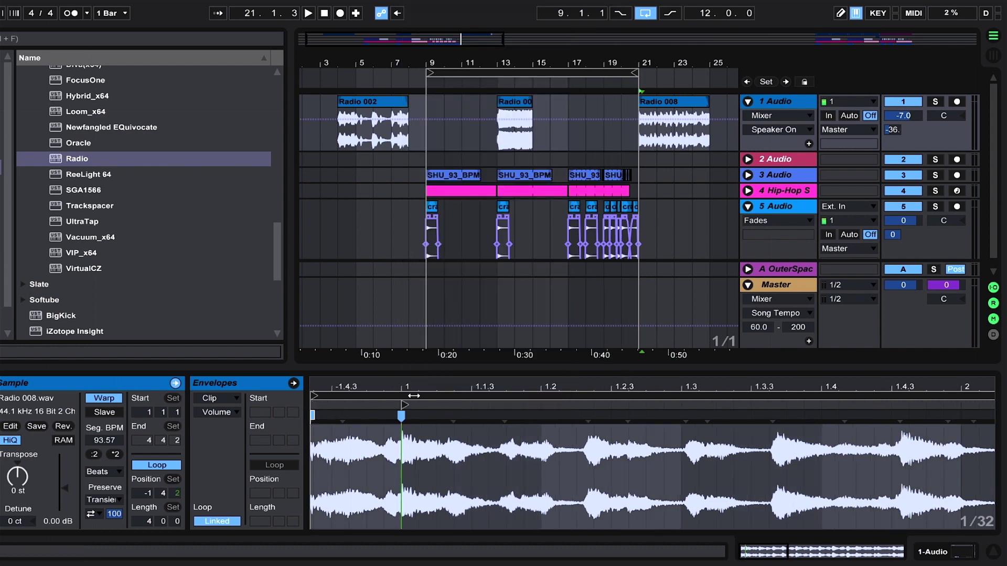
drag(406, 386, 406, 378)
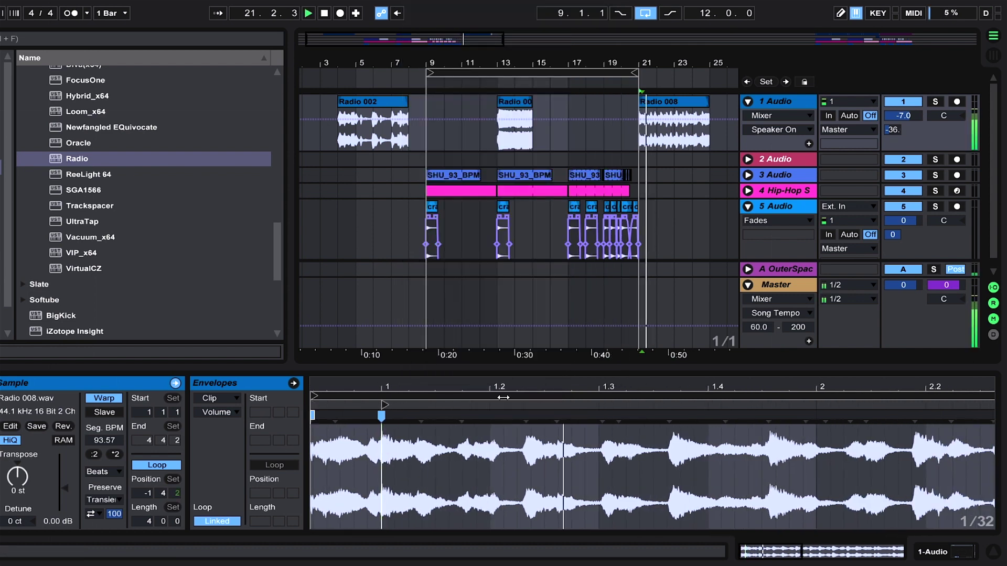
key(space)
Add a warp marker on the Radio 008 transient just before bar 2, align it to bar 2, and play it
drag(691, 391, 534, 388)
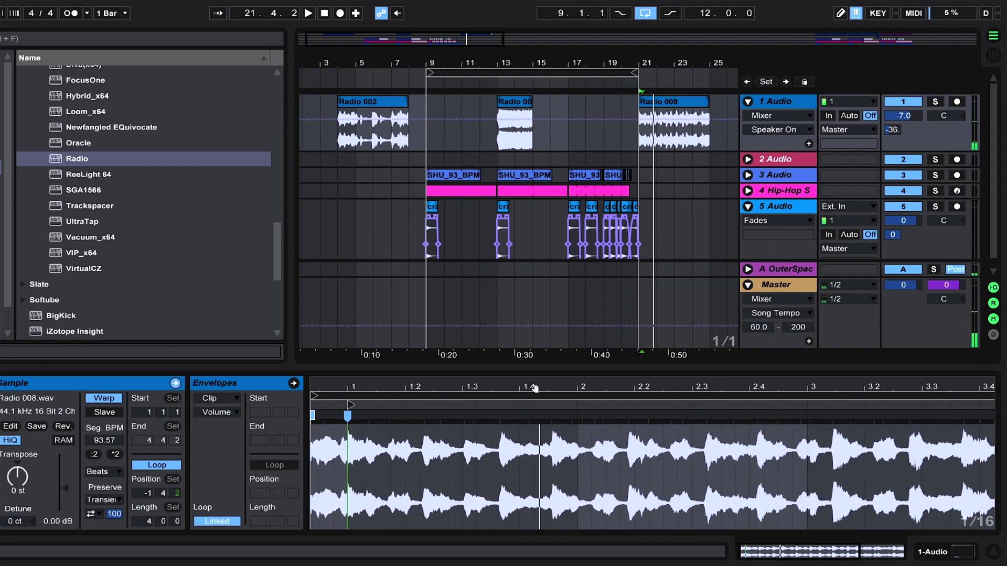
double_click(553, 416)
drag(553, 416, 577, 416)
key(space)
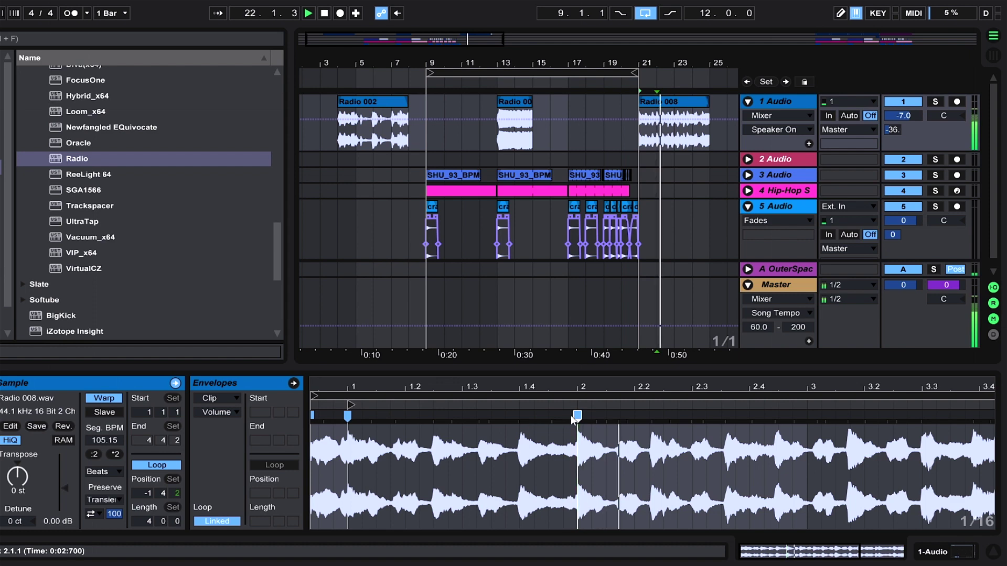
Add a warp marker on the Radio 008 transient just before bar 3 and align it to bar 3
drag(687, 386, 629, 386)
double_click(711, 415)
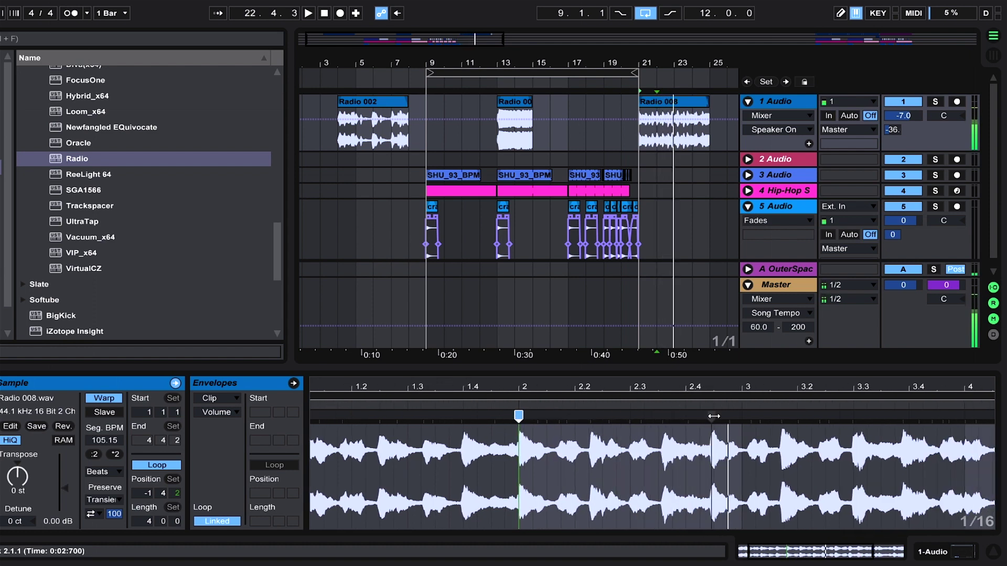
key(space)
drag(712, 417, 740, 416)
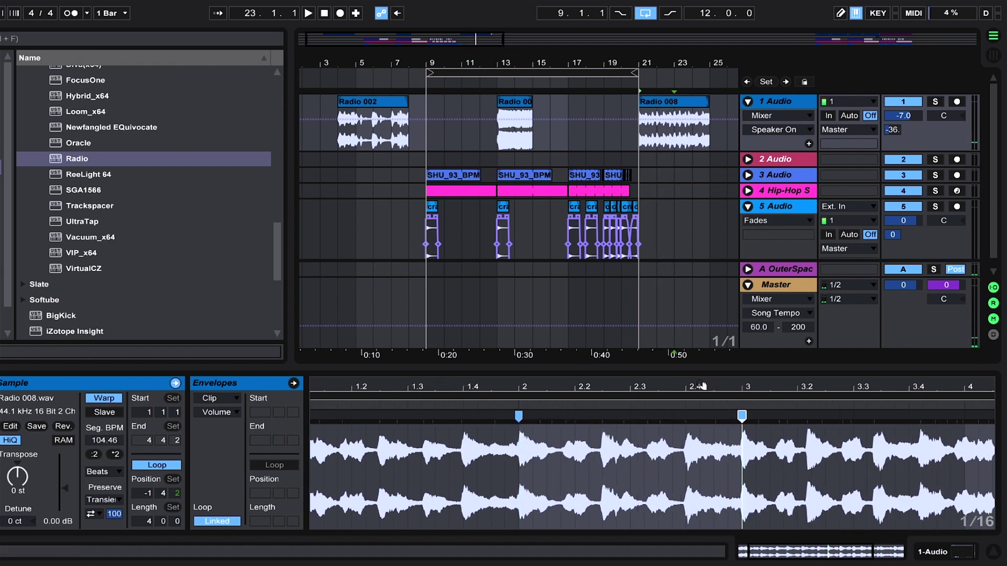
Audition Radio 008, then add a warp marker on the transient before bar 4 and align it to bar 4
key(minus)
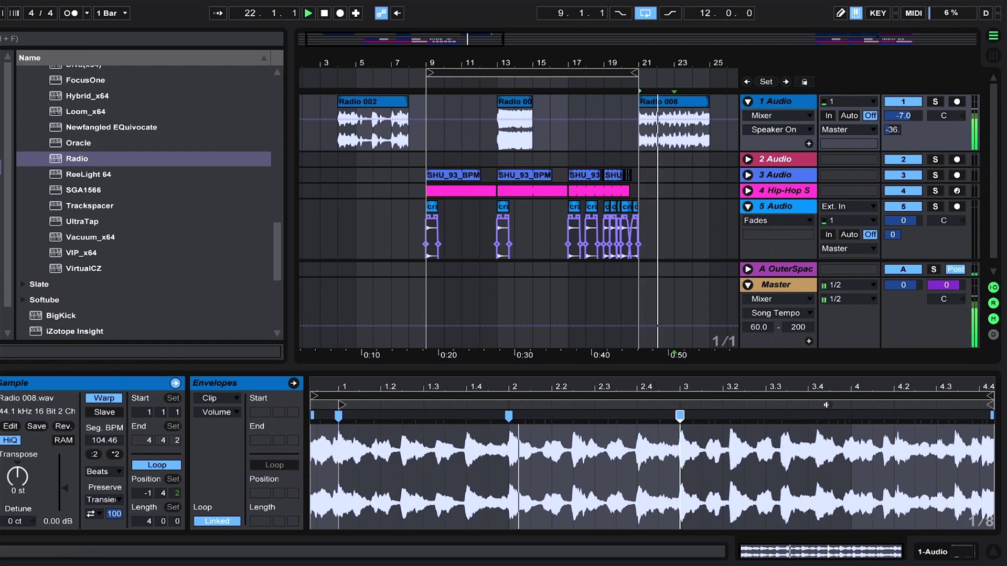
key(space)
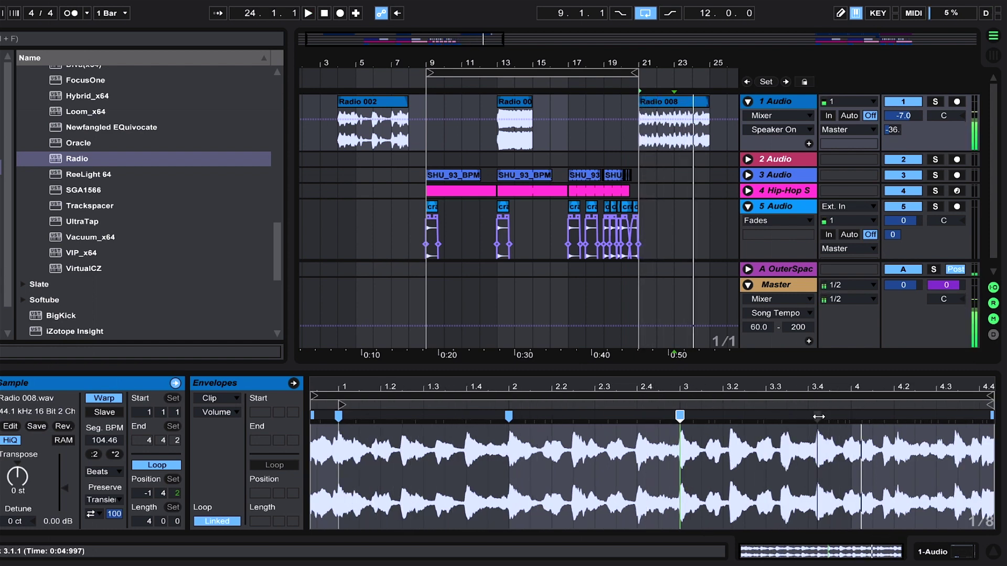
double_click(819, 417)
drag(819, 417, 852, 417)
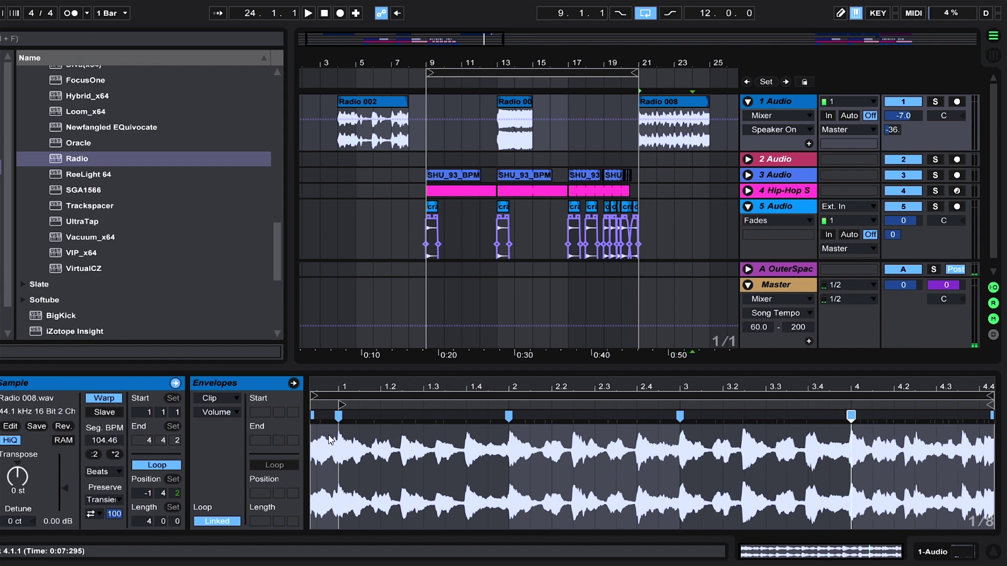
Start the Radio 008 loop at 1.1.1 and set its length to 4 bars
drag(315, 396, 344, 394)
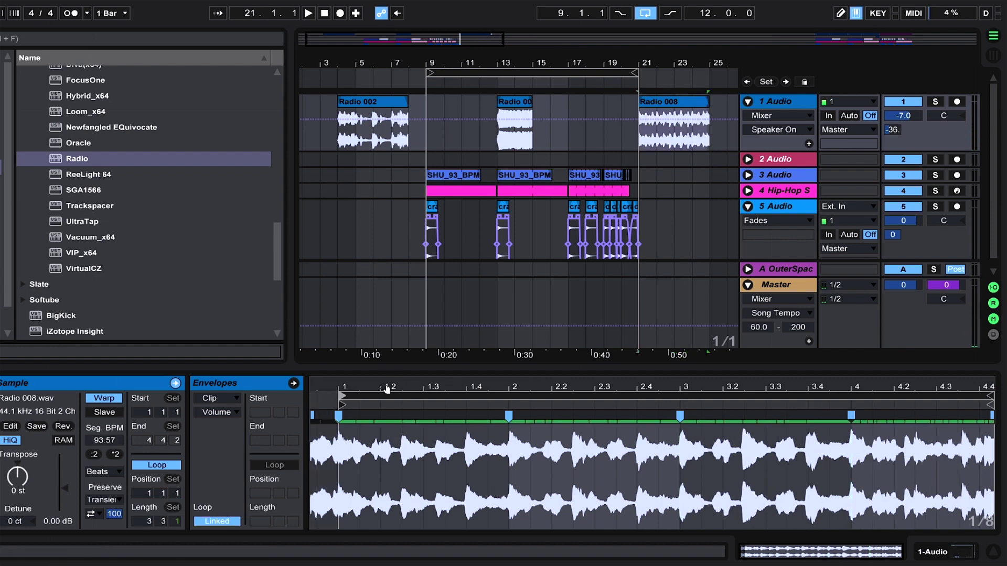
drag(142, 521, 162, 526)
click(146, 523)
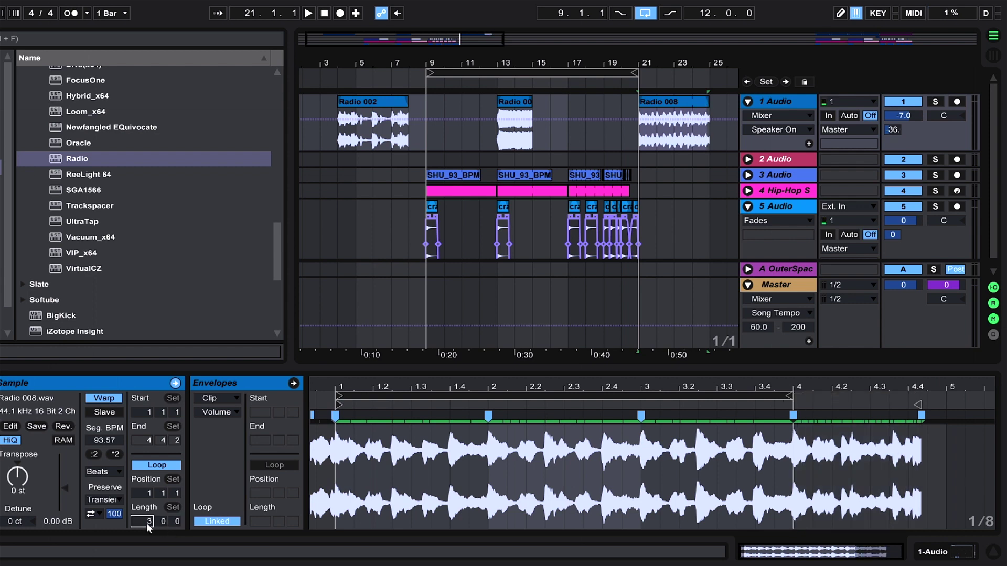
text(4)
key(Return)
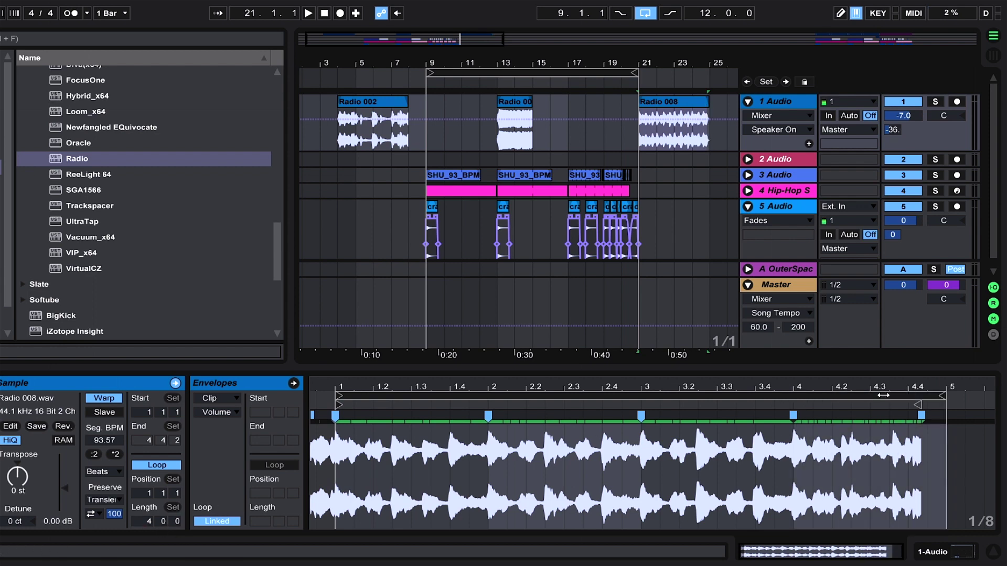
Stretch the end of Radio 008 past bar 5, audition it, and pin the last downbeat transient to bar 5 with a warp marker
drag(922, 416, 958, 415)
click(786, 403)
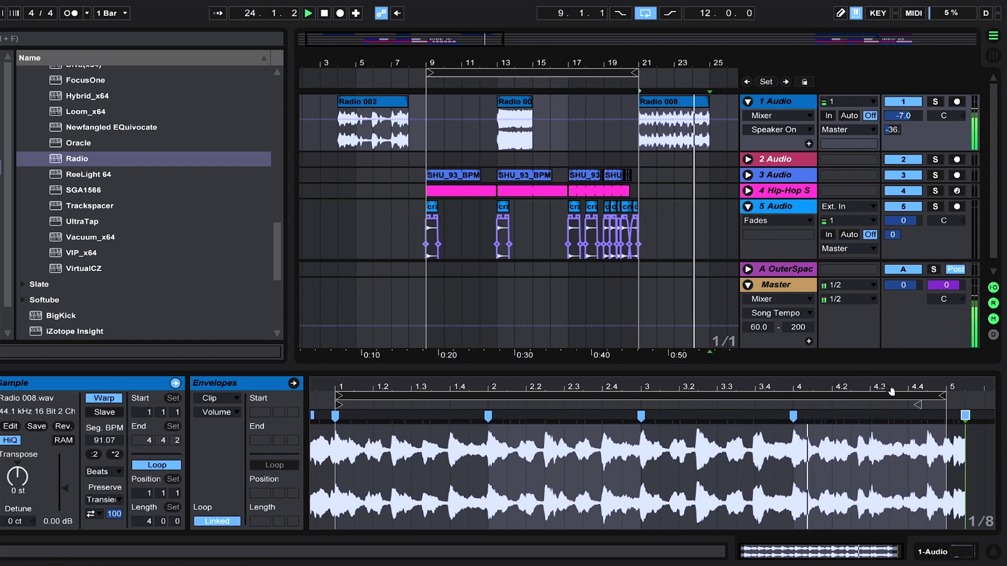
key(space)
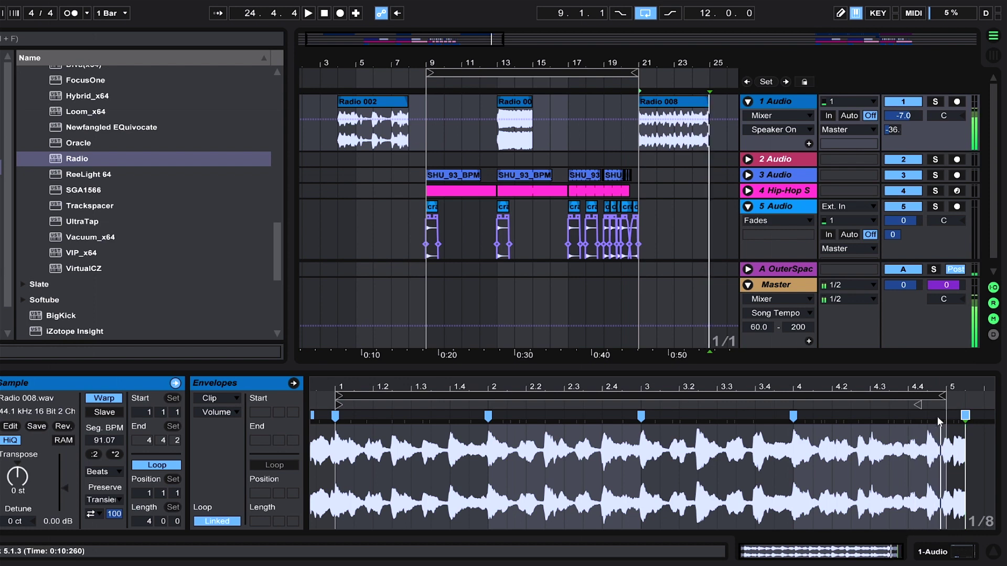
double_click(928, 418)
mouse_move(964, 416)
mouse_down()
mouse_move(986, 416)
mouse_move(945, 417)
mouse_up()
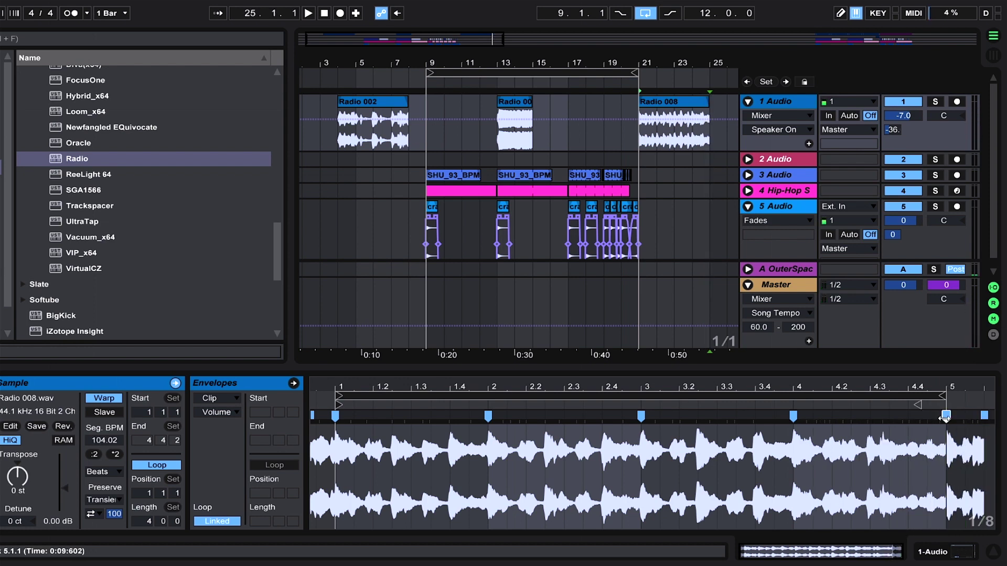
Switch the Radio 008 warp mode to Complex Pro and audition the looped clip
click(754, 405)
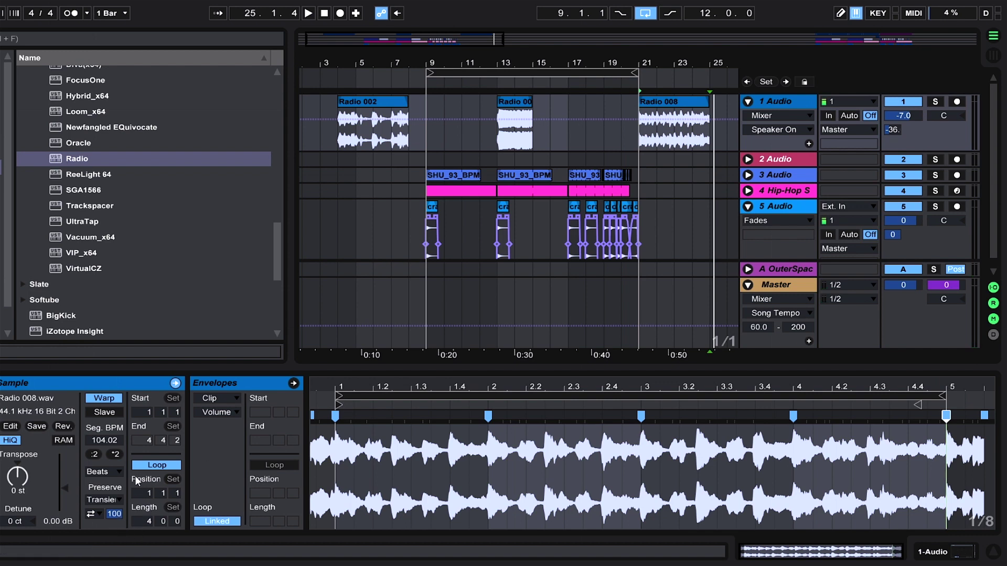
click(102, 474)
click(110, 547)
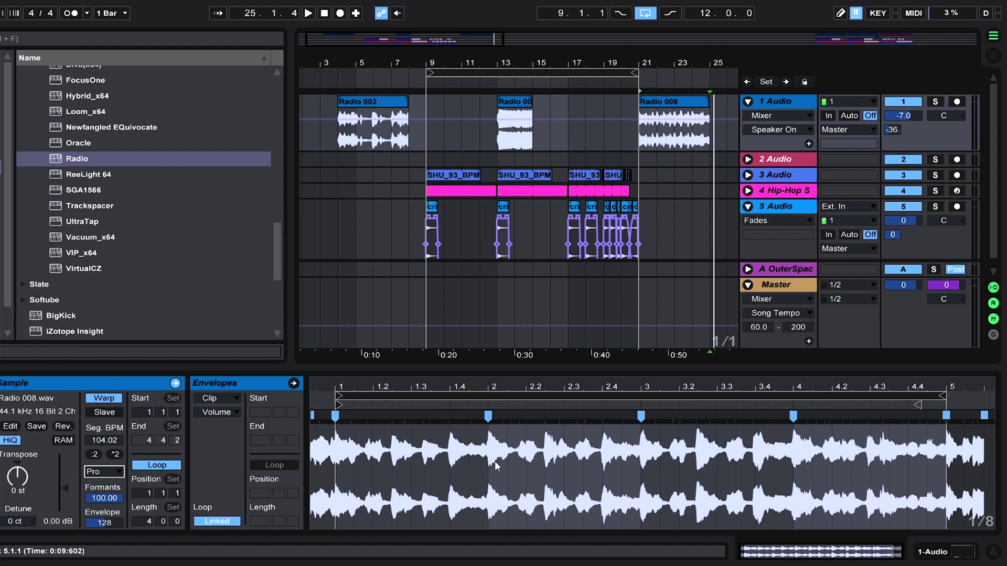
click(408, 392)
key(space)
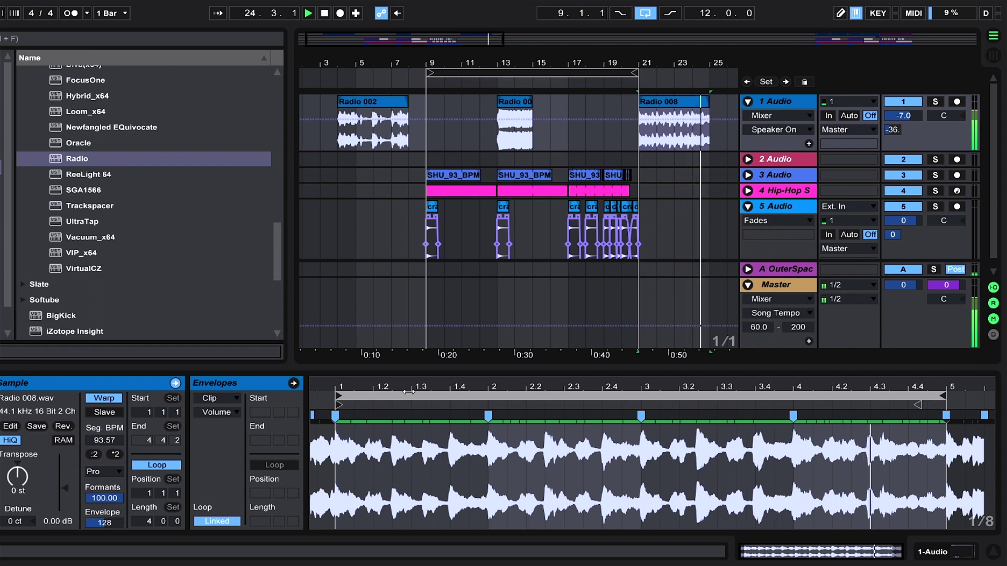
Align the transient midway through the fourth bar of Radio 008 to 4.3 with a warp marker and audition the result
drag(884, 387, 859, 446)
drag(794, 416, 801, 416)
key(space)
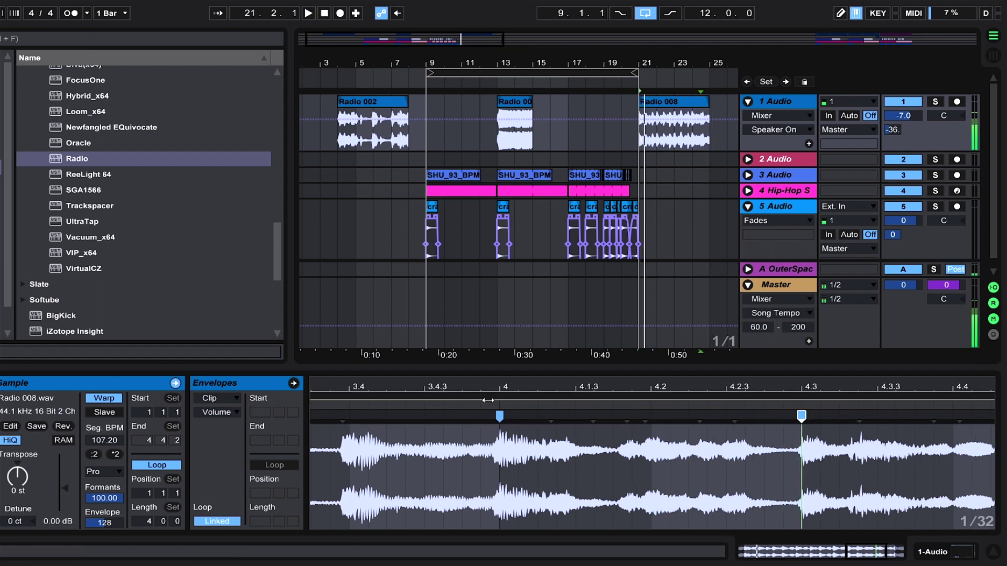
click(486, 407)
key(ctrl+z)
key(minus)
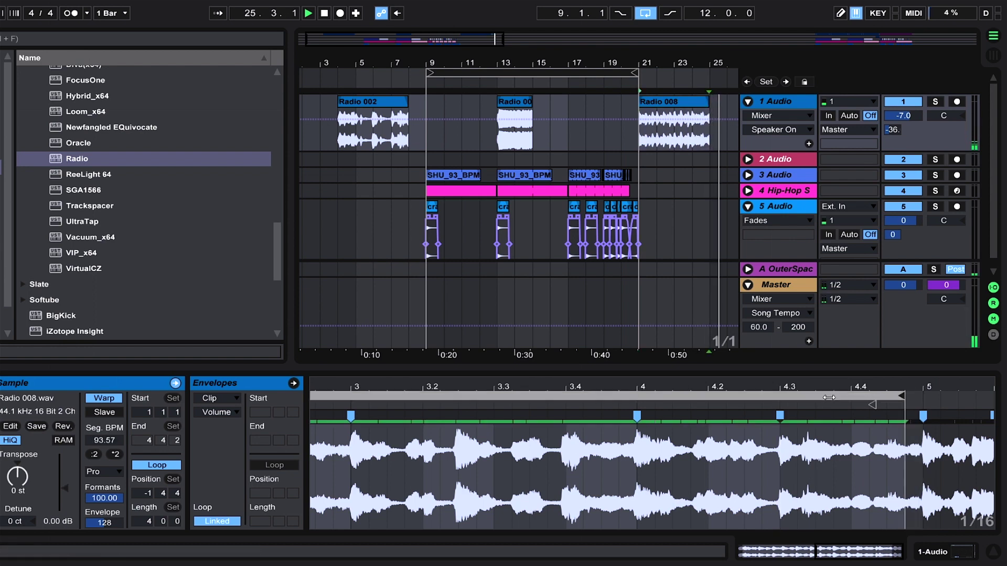
Add a warp marker on the transient just after 4.3.2 and realign the Radio 008 loop to start at 1.1.1
drag(830, 400, 830, 424)
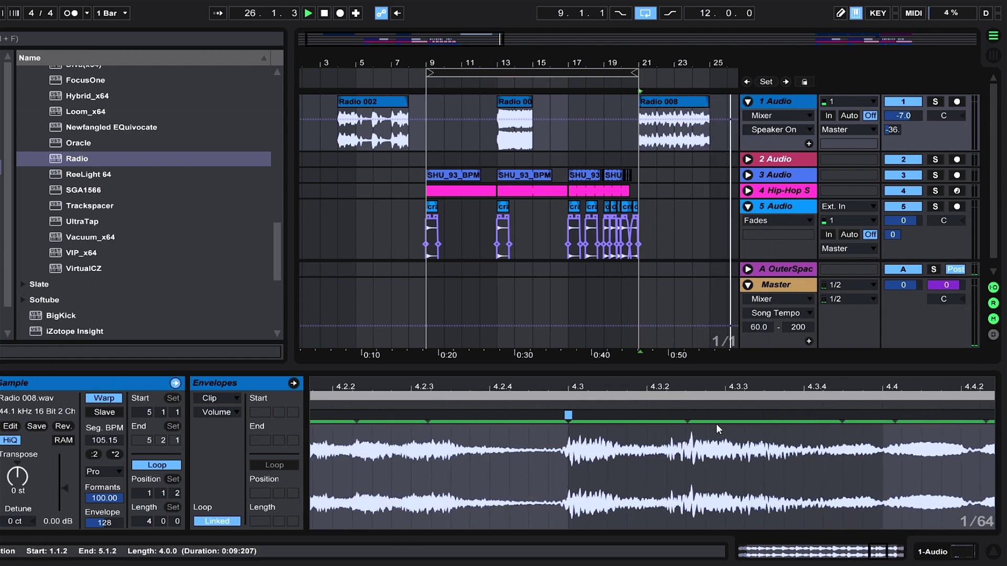
double_click(688, 416)
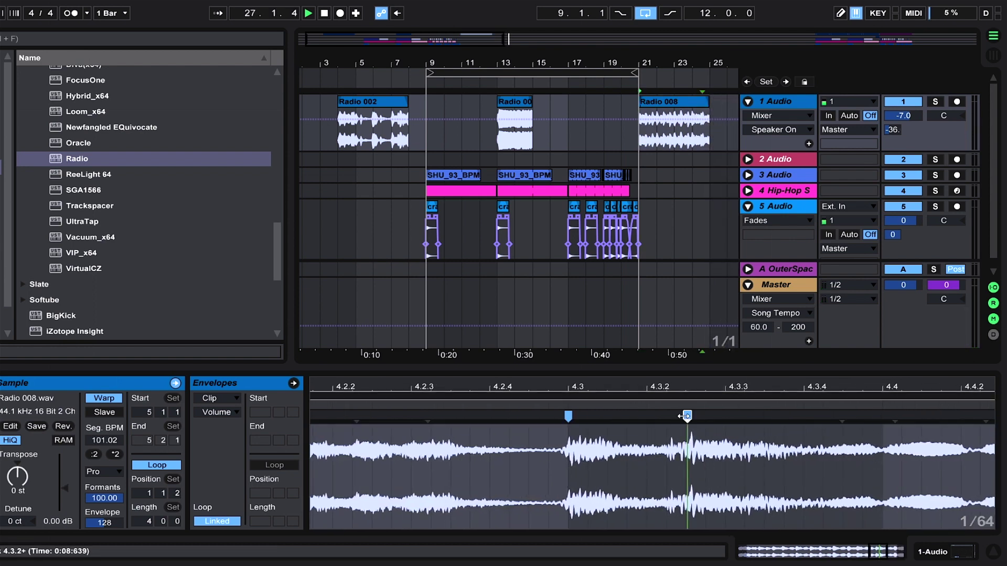
key(minus)
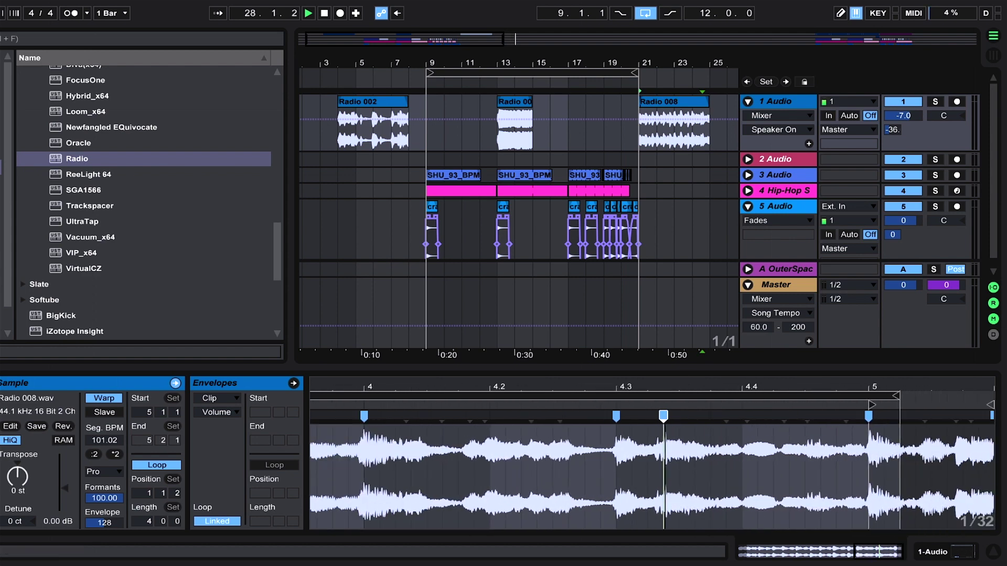
drag(871, 396, 845, 361)
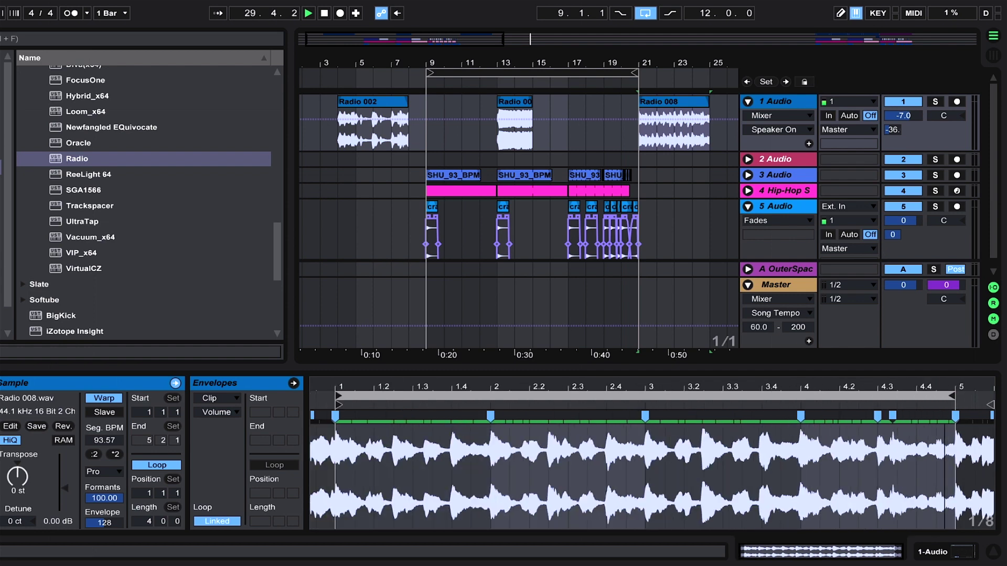
Move the Radio 008 clip to bar 17 on the 1 Audio track and play it with the beat
click(666, 103)
click(667, 102)
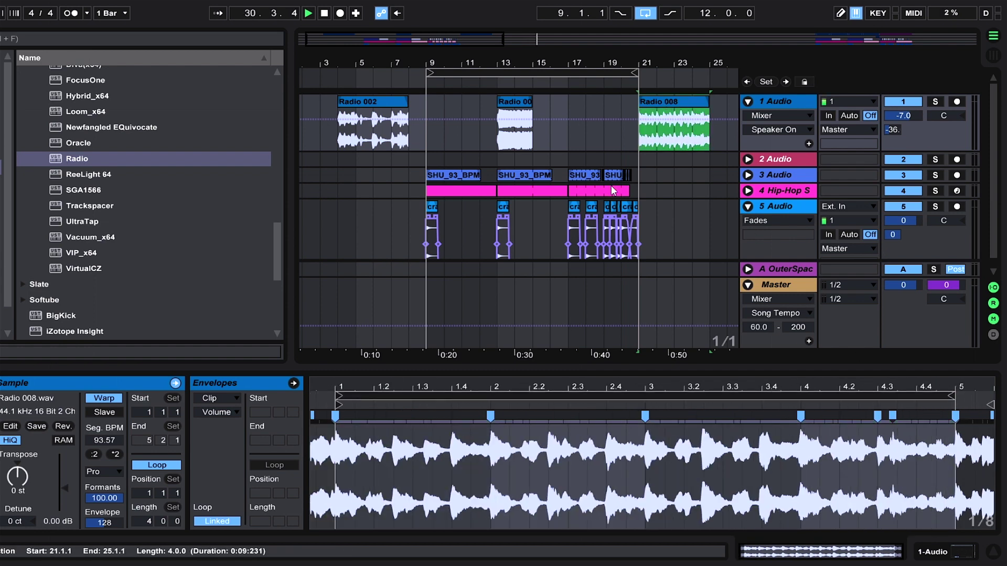
drag(665, 101, 596, 99)
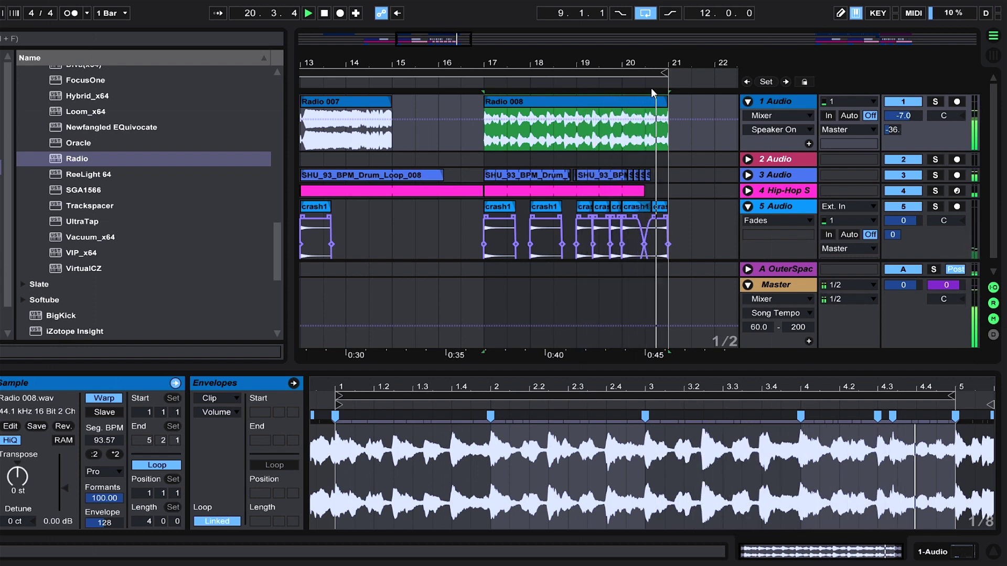
key(space)
Move the Radio 007 clip from the 1 Audio track down to the 2 Audio track, keeping it at bar 13
drag(642, 64, 529, 53)
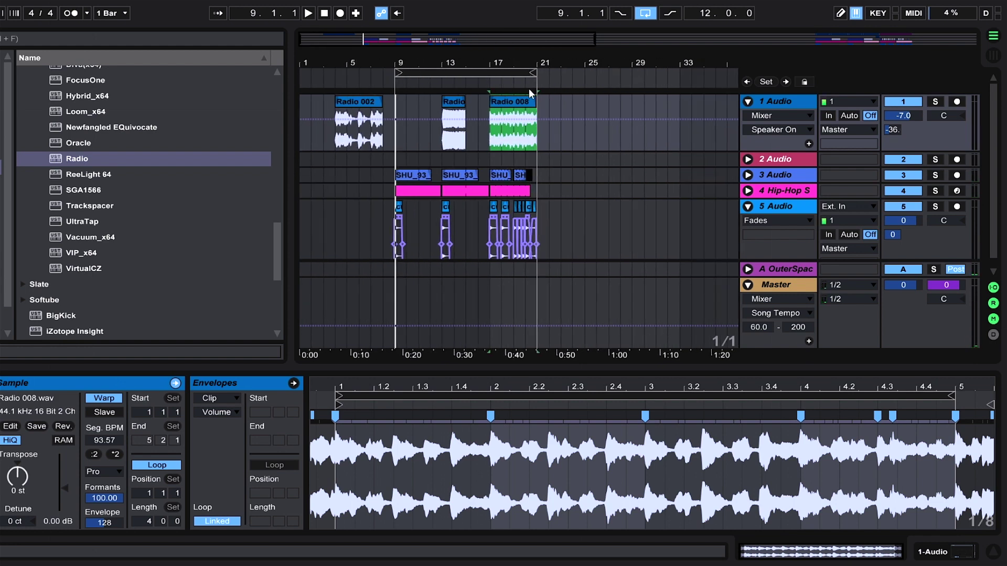
click(366, 103)
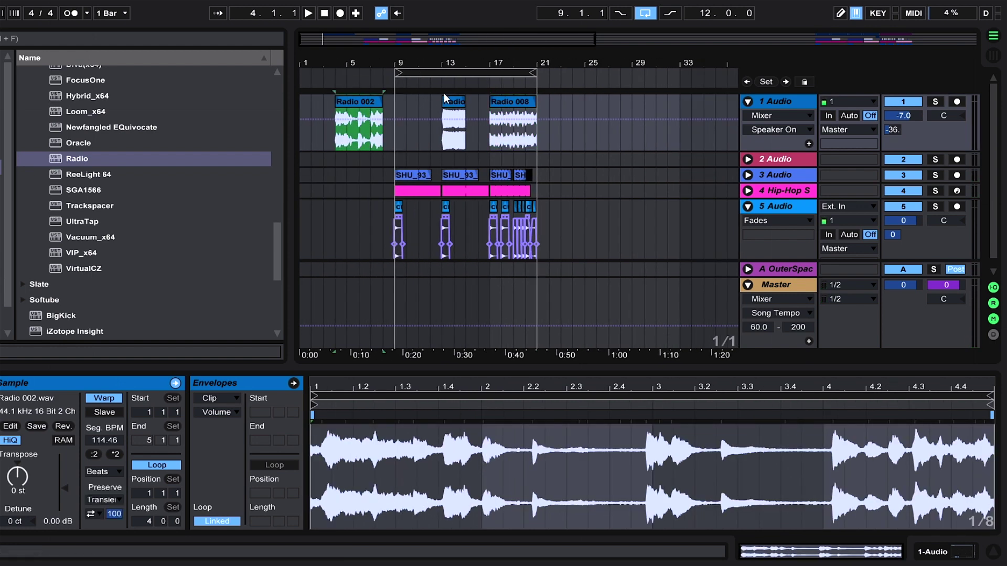
click(455, 107)
drag(454, 102, 454, 158)
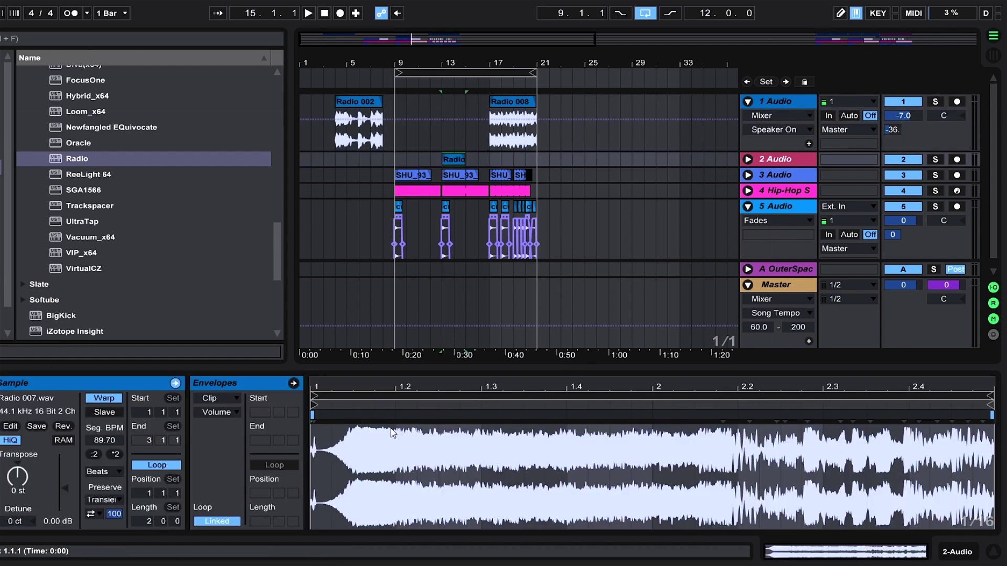
Unfold the 2 Audio track, show its fades, and give the Radio 007 clip a long fade-in
click(748, 159)
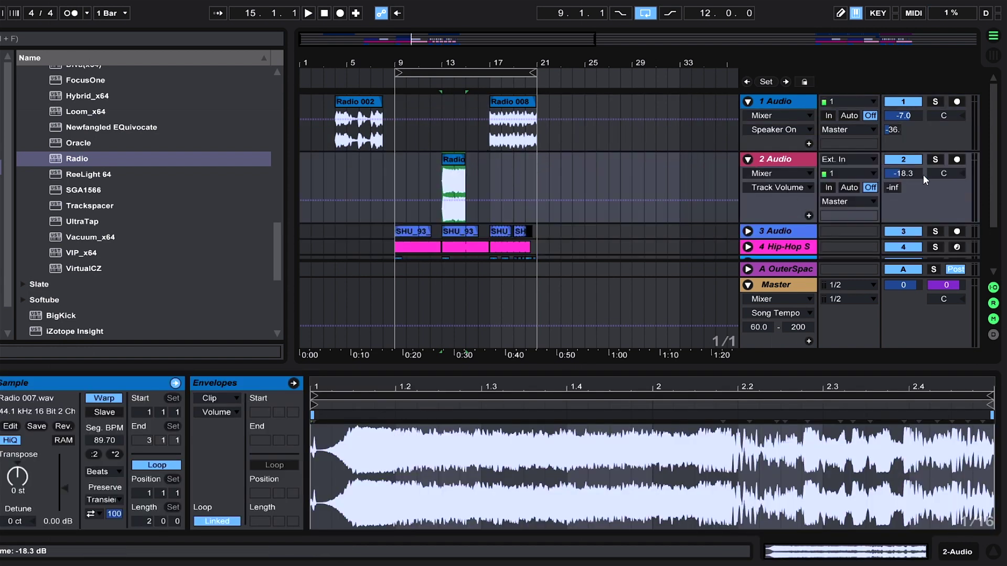
click(787, 175)
click(789, 211)
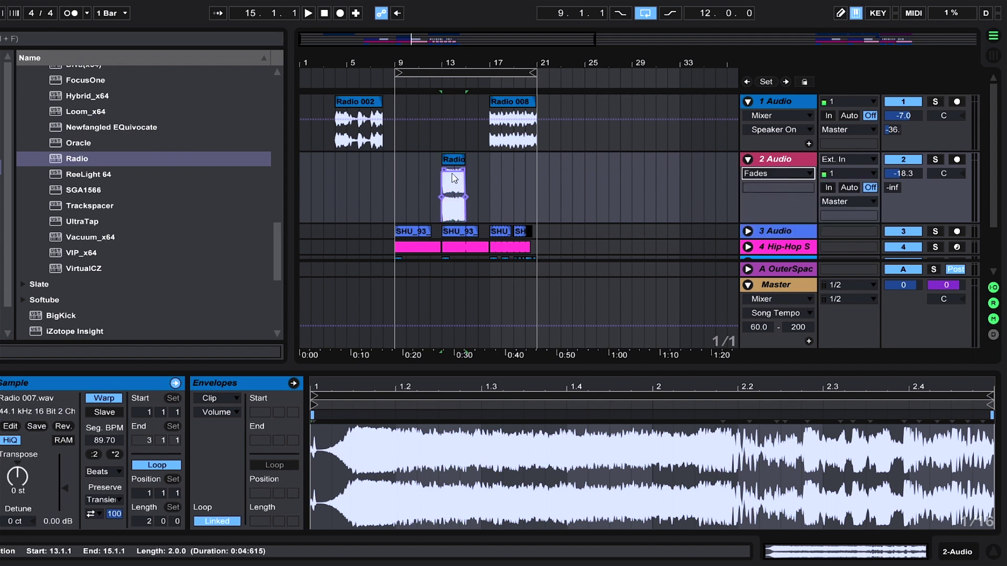
drag(448, 168, 462, 160)
drag(459, 66, 474, 100)
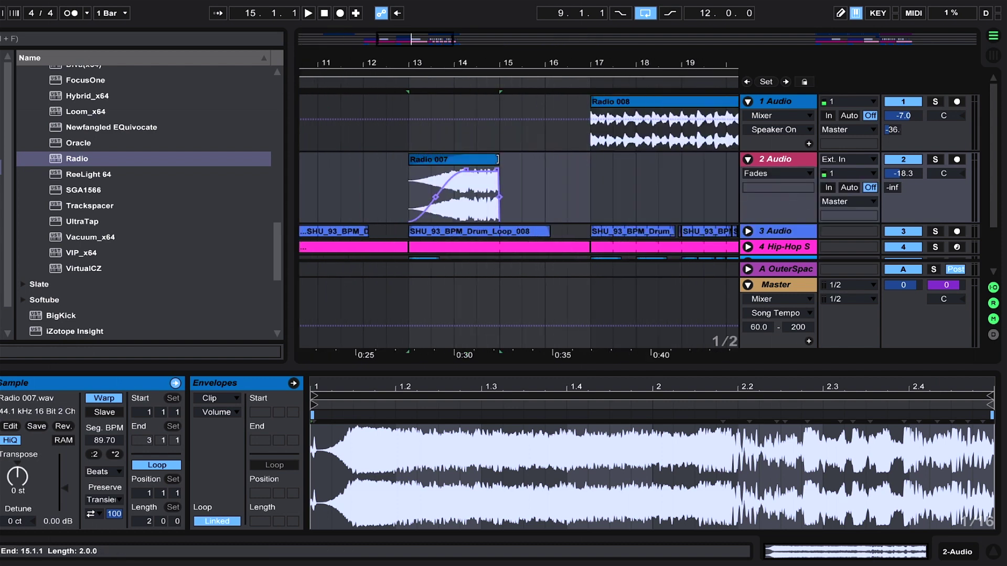
Shorten the Radio 007 clip to one bar, place it at bar 16 leading into Radio 008, and play the transition
drag(494, 160, 583, 159)
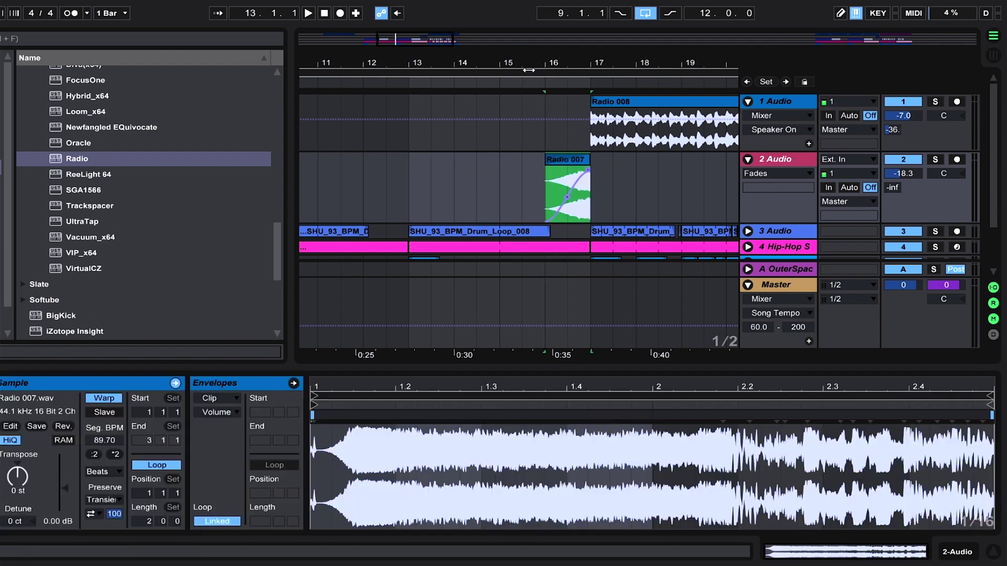
click(544, 82)
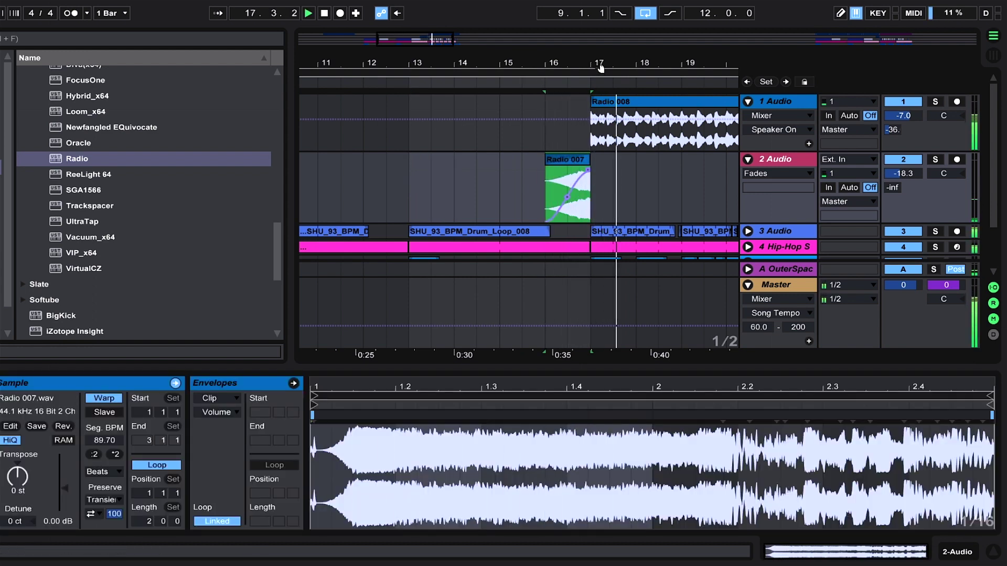
Stop playback and move the Radio 007 clip on the 2 Audio track back to bar 12
drag(599, 67, 597, 38)
key(space)
drag(579, 166, 499, 165)
Play Radio 002 and make the hit near bar 2 of its sample the clip's new 1.1.1 with a warp marker
click(382, 101)
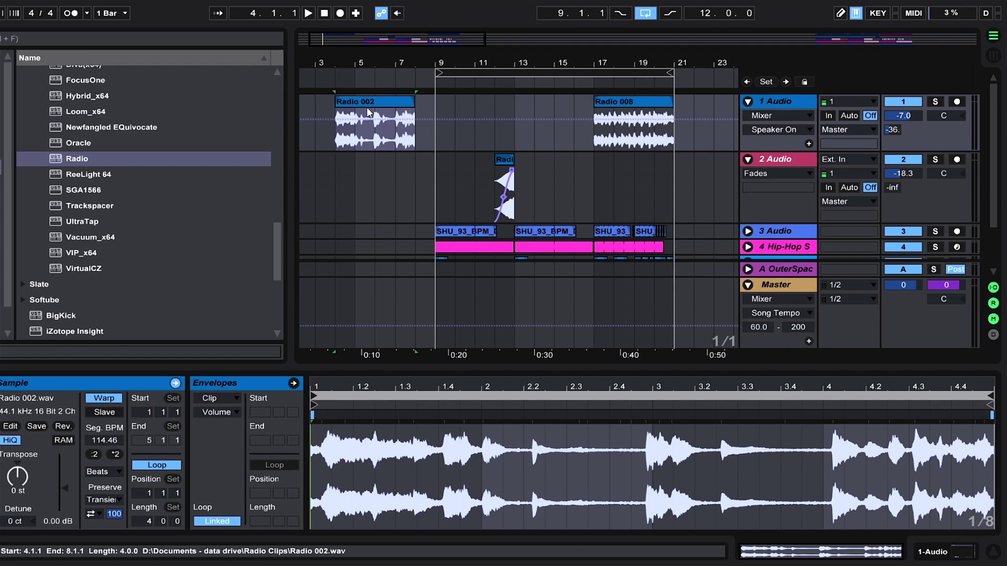
click(334, 388)
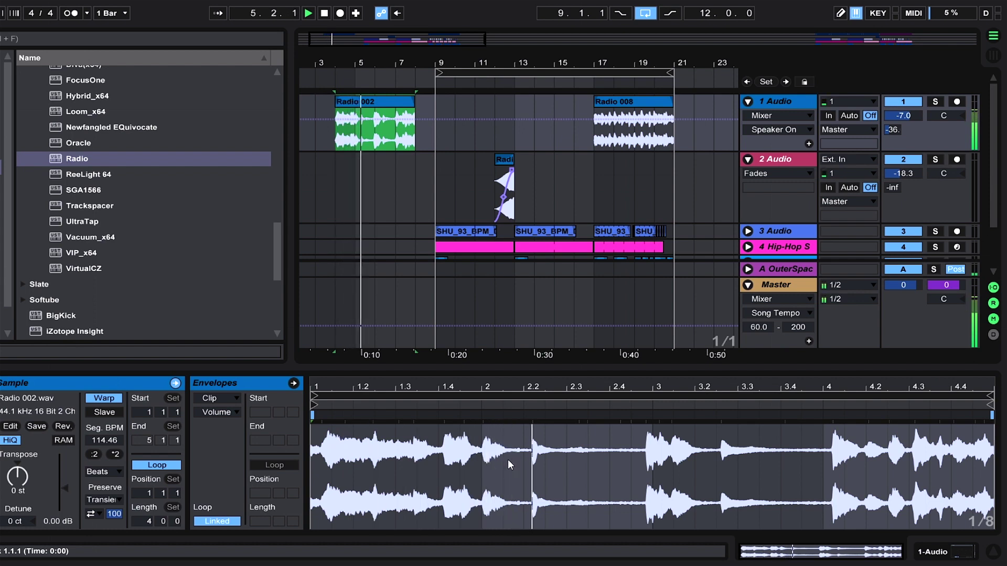
key(space)
drag(489, 386, 479, 411)
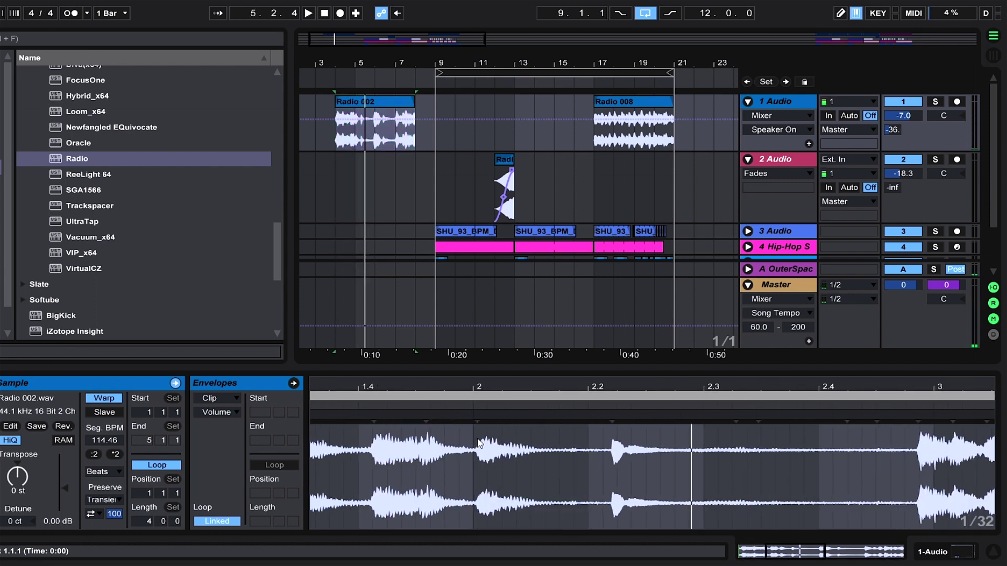
right_click(477, 415)
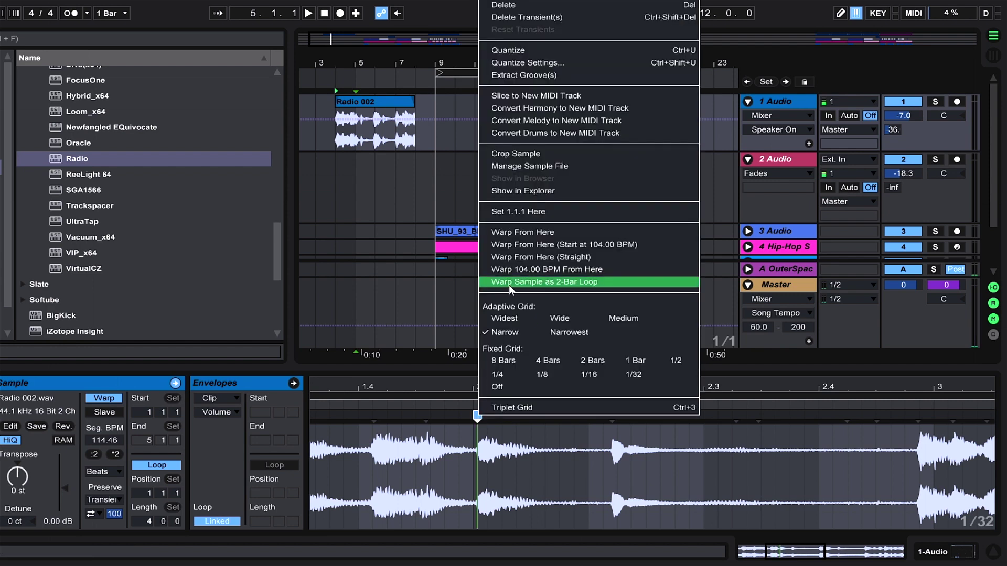
click(511, 232)
double_click(540, 386)
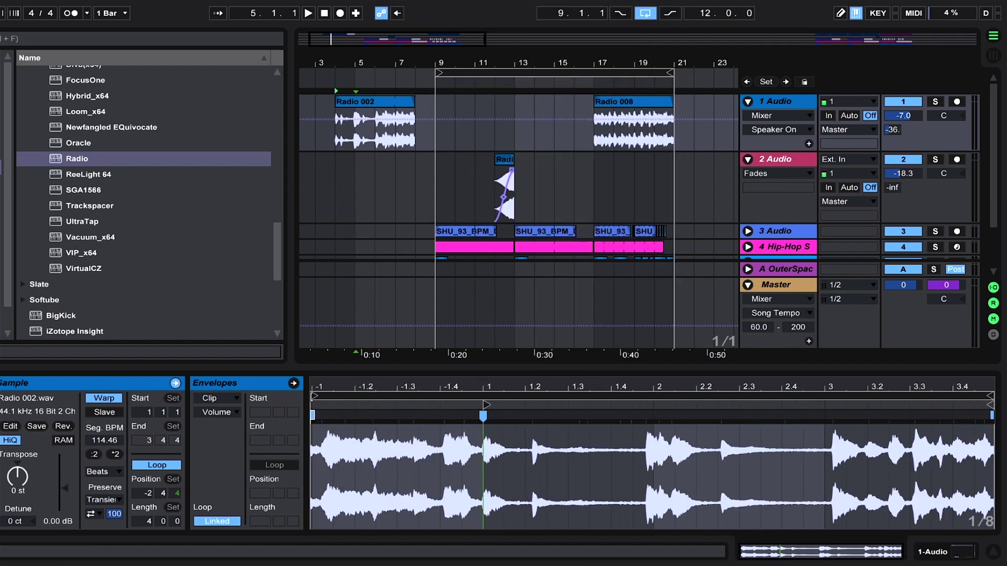
Set the Radio 002 loop to start at 1.1.1 with a length of 2.0.0, and play it
drag(313, 396, 487, 385)
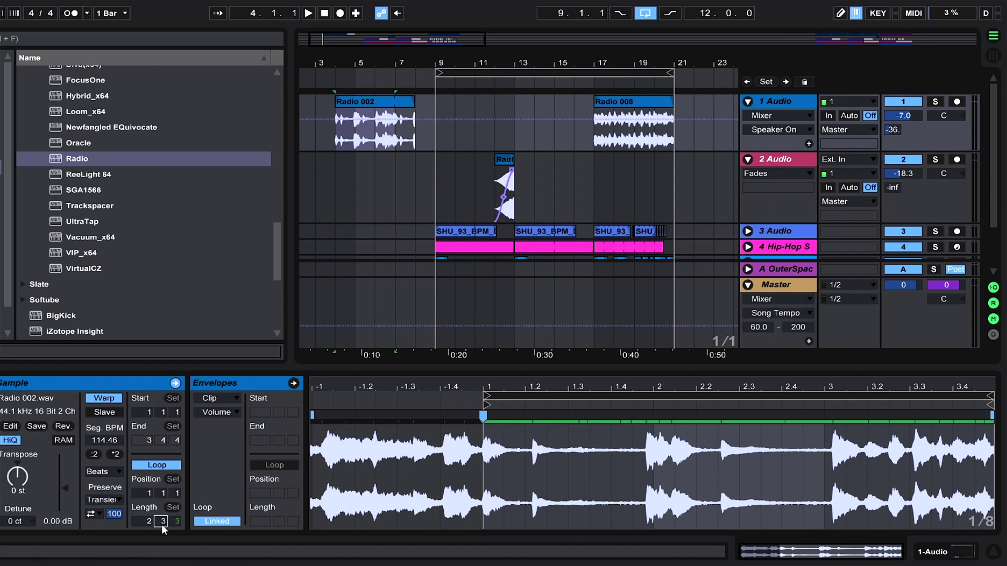
key(Tab)
text(0)
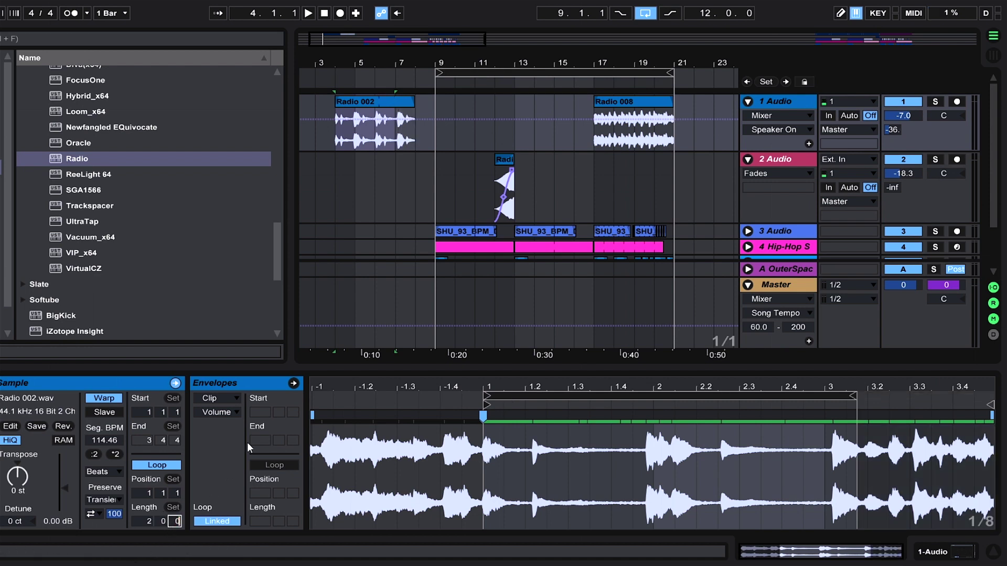
key(Return)
key(space)
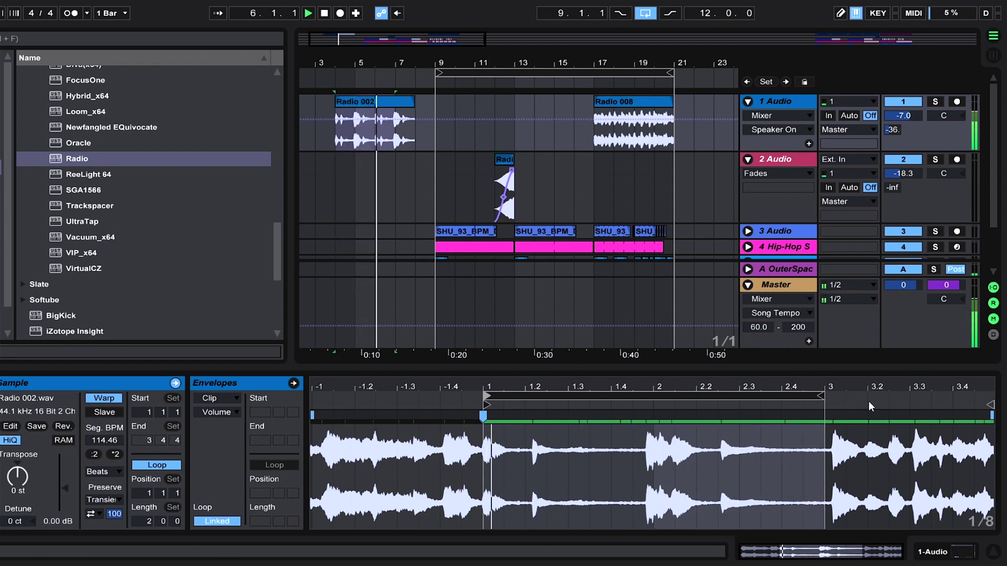
key(space)
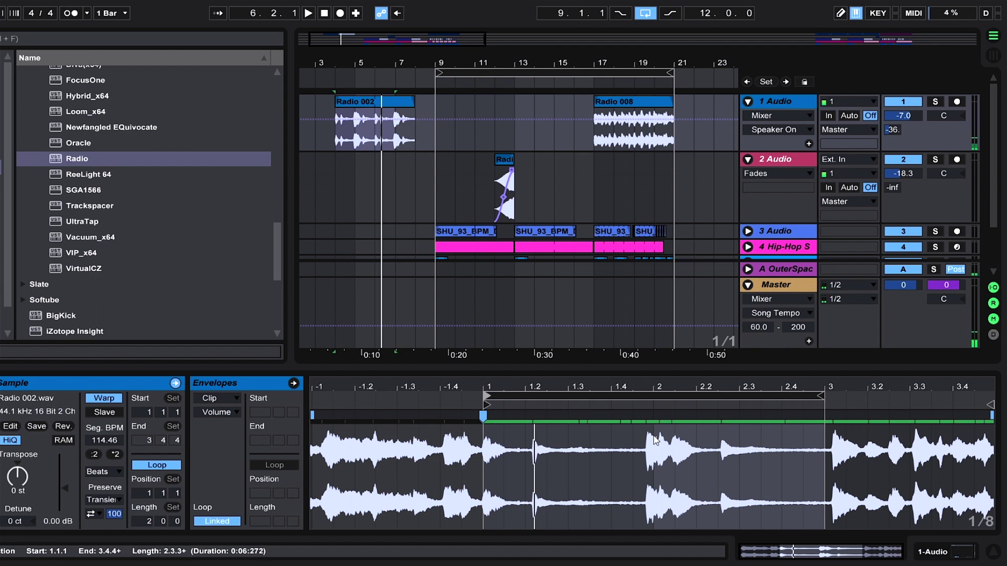
Warp the transient just after bar 2 in Radio 002 back onto the bar 2 line and play the loop
drag(661, 418, 653, 415)
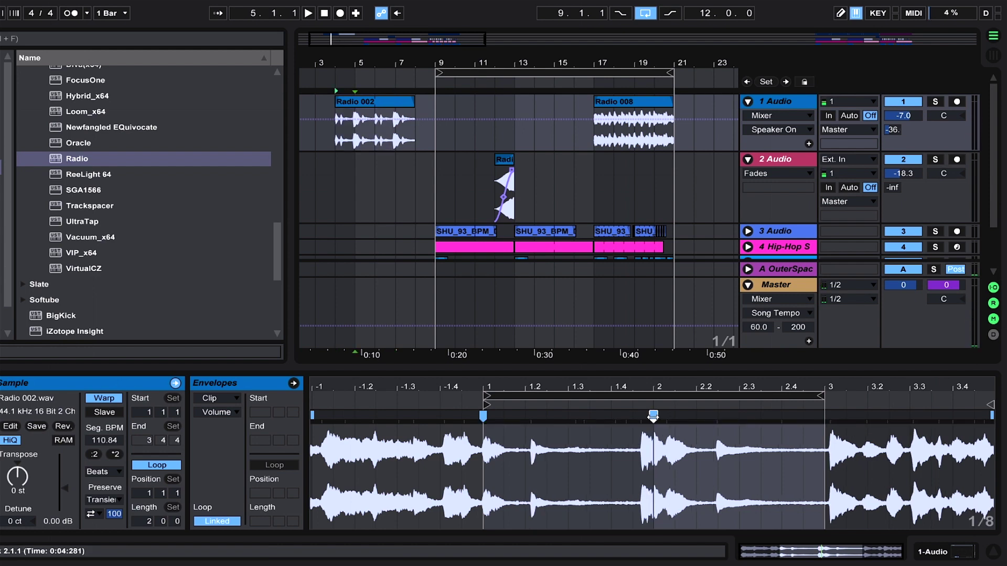
key(ctrl+z)
key(space)
drag(664, 382, 667, 383)
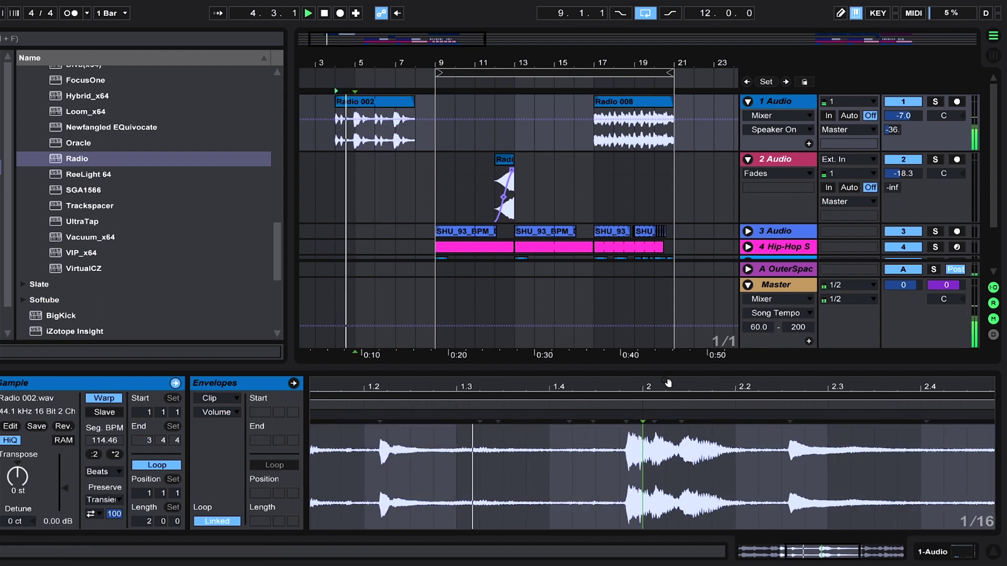
key(space)
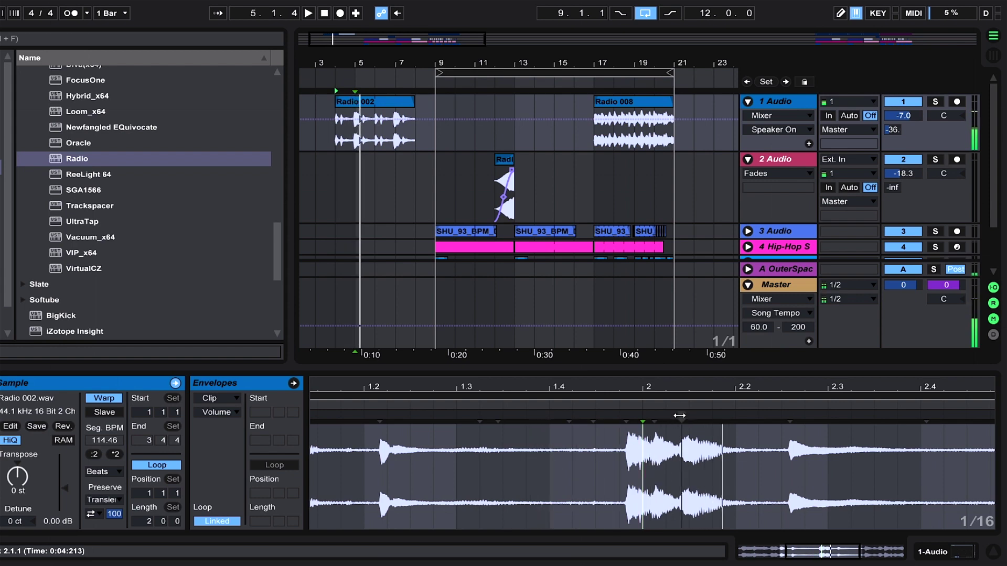
drag(679, 416, 651, 419)
drag(662, 382, 620, 364)
key(space)
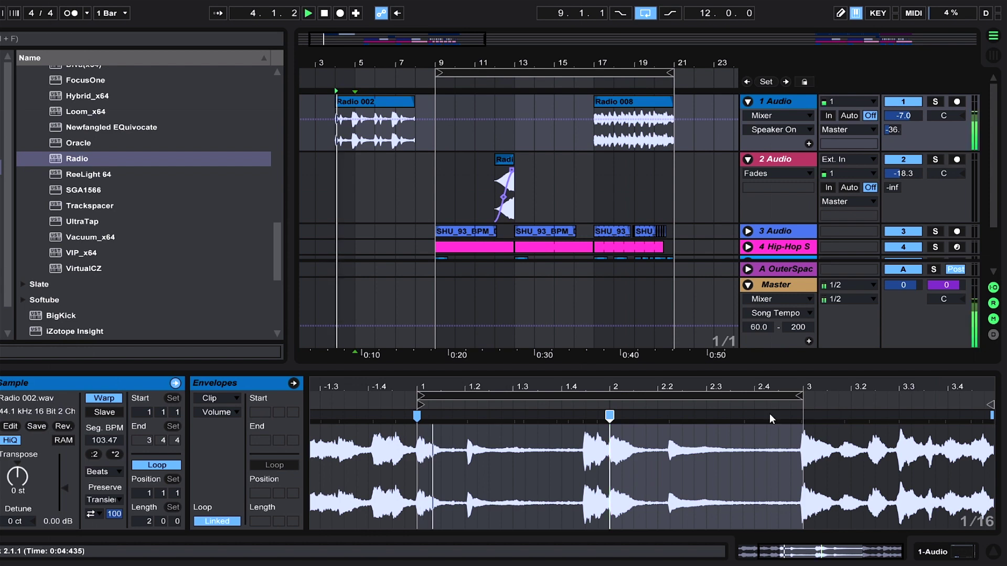
Extend the Radio 002 loop end past bar 3, to a length of 2.1.3, and play the passage
drag(830, 391, 743, 423)
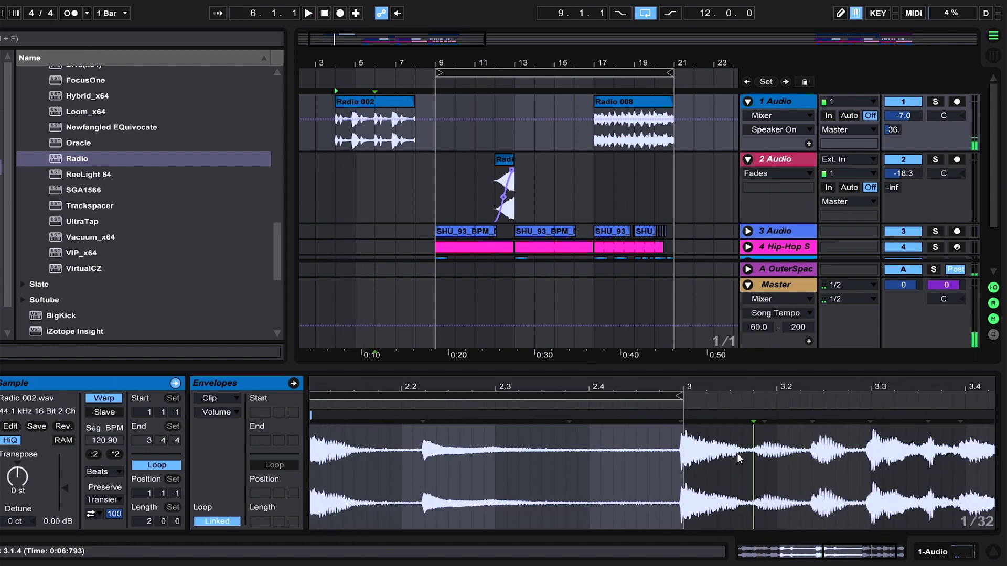
drag(681, 395, 845, 395)
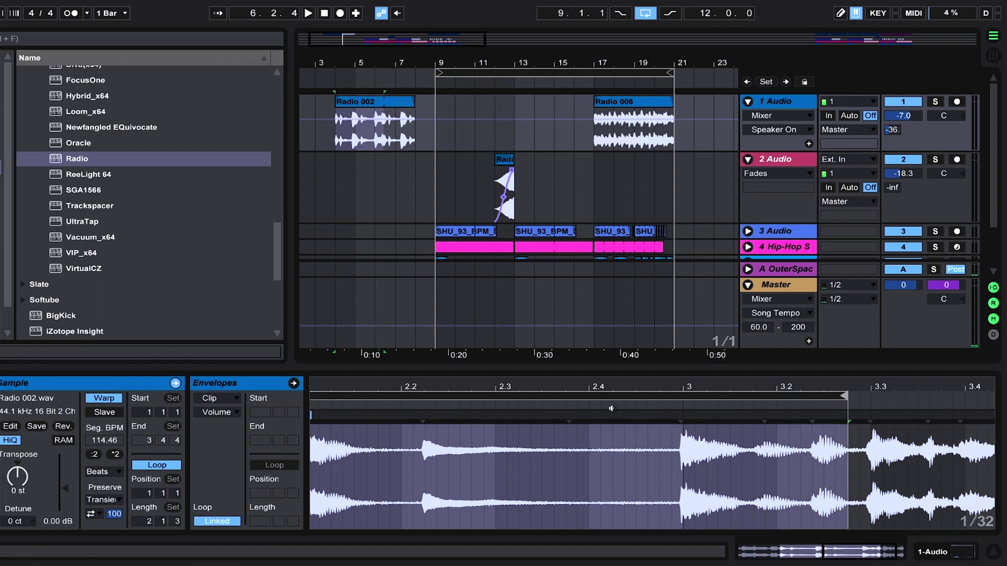
click(612, 405)
key(space)
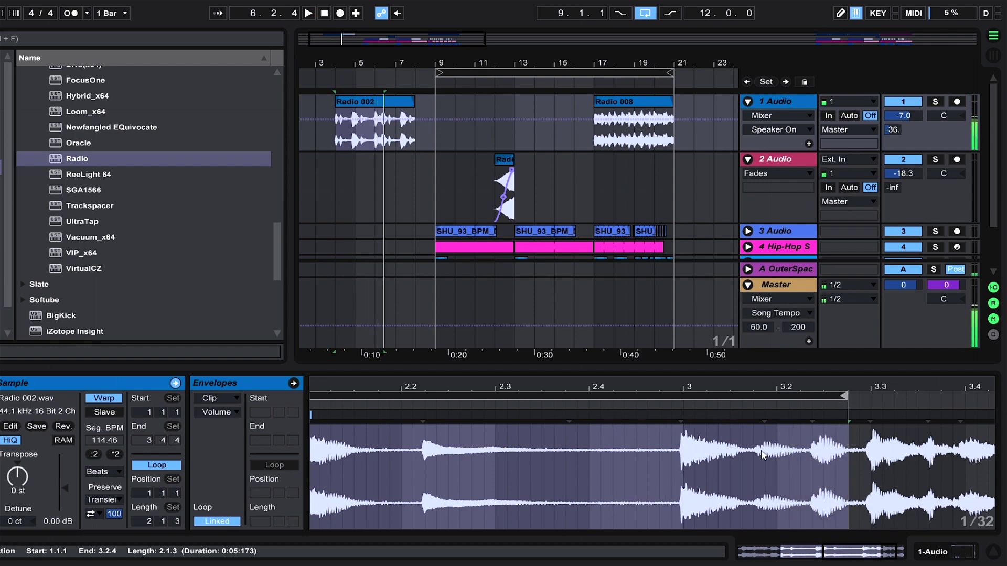
double_click(755, 451)
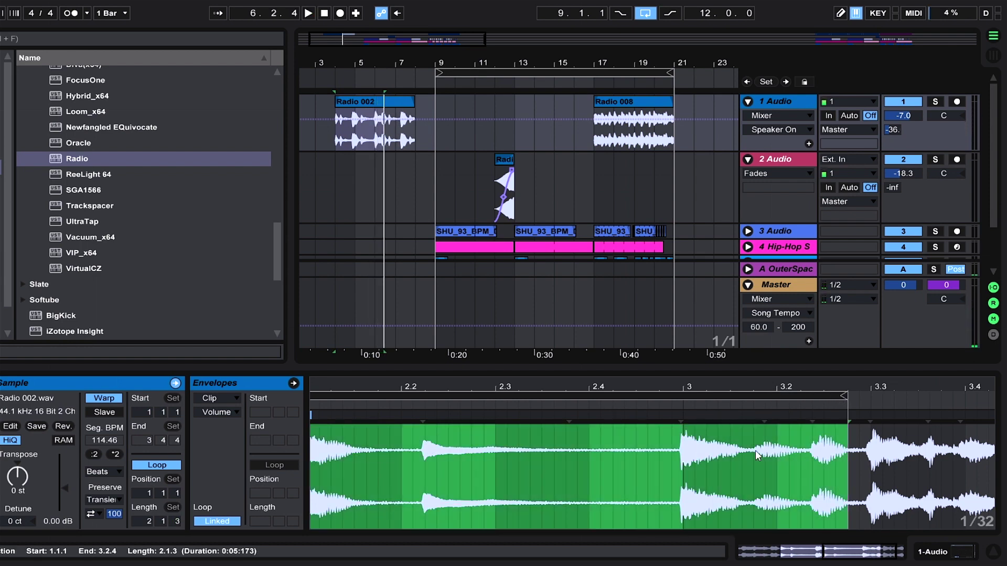
Warp the transient just after bar 3 onto the bar 3 line, set the loop length to 2.0.0, and play it
drag(755, 416, 684, 416)
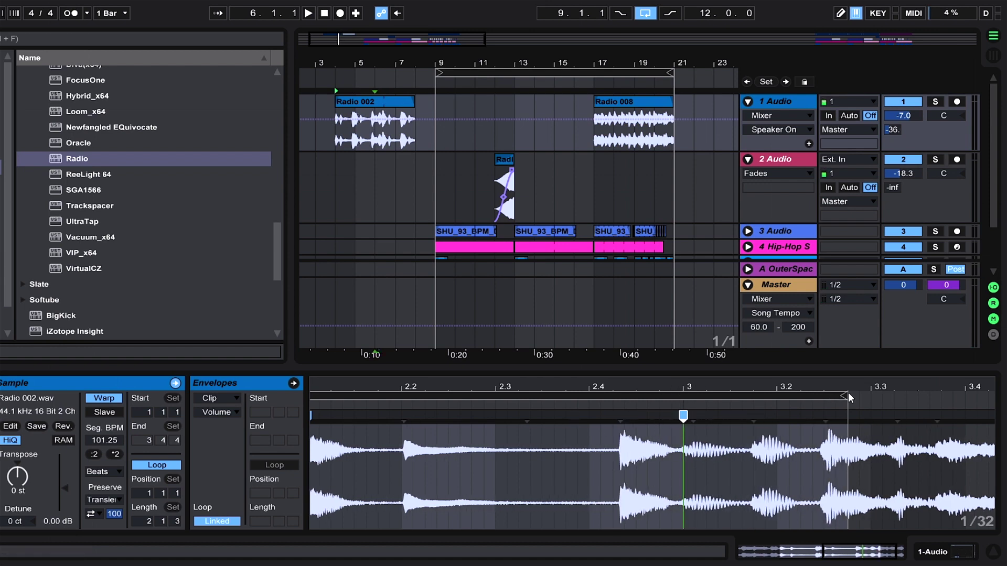
drag(846, 397, 801, 391)
click(651, 393)
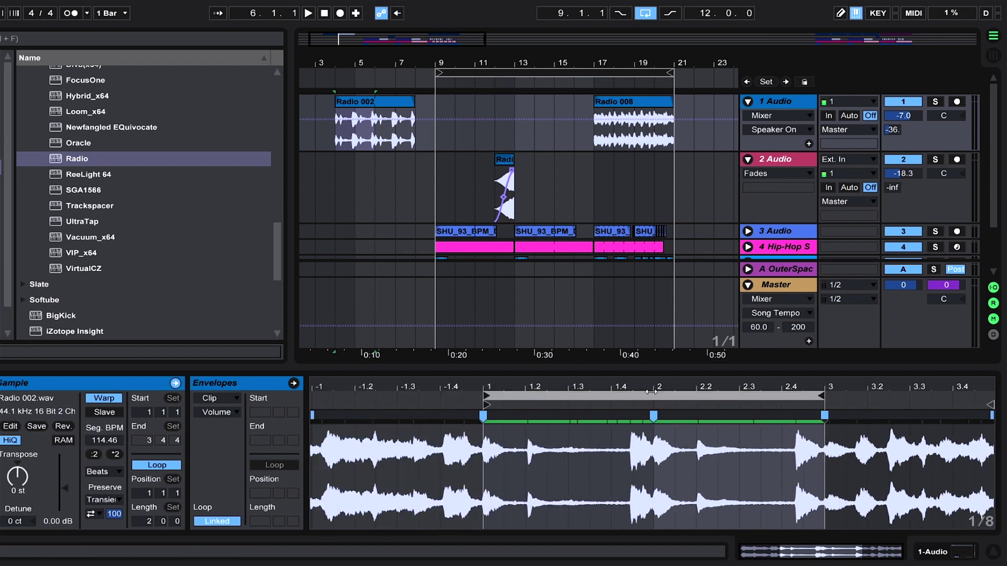
key(space)
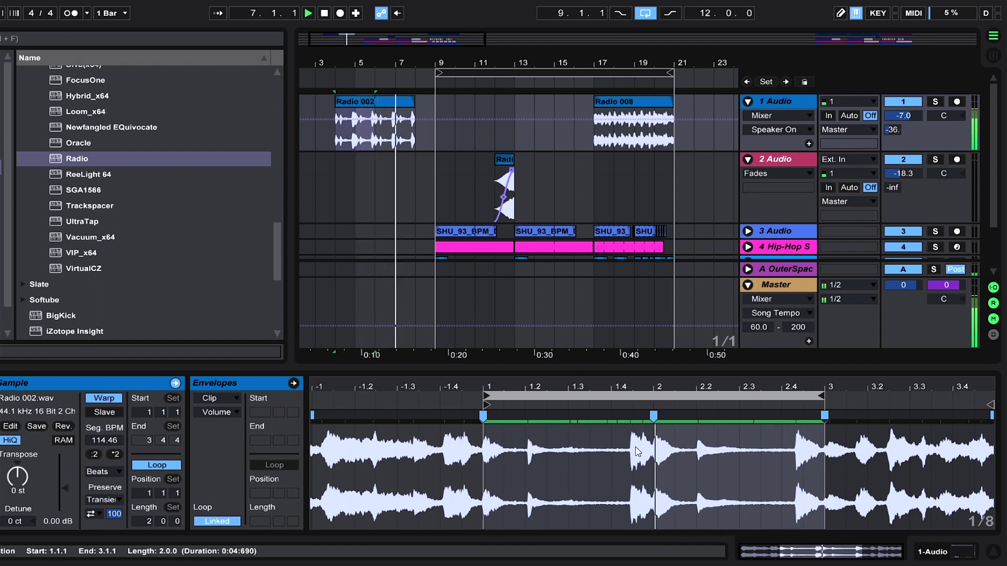
Move the Radio 002 clip to bar 9 on the 1 Audio track and play it with the beat
key(space)
drag(367, 109, 467, 110)
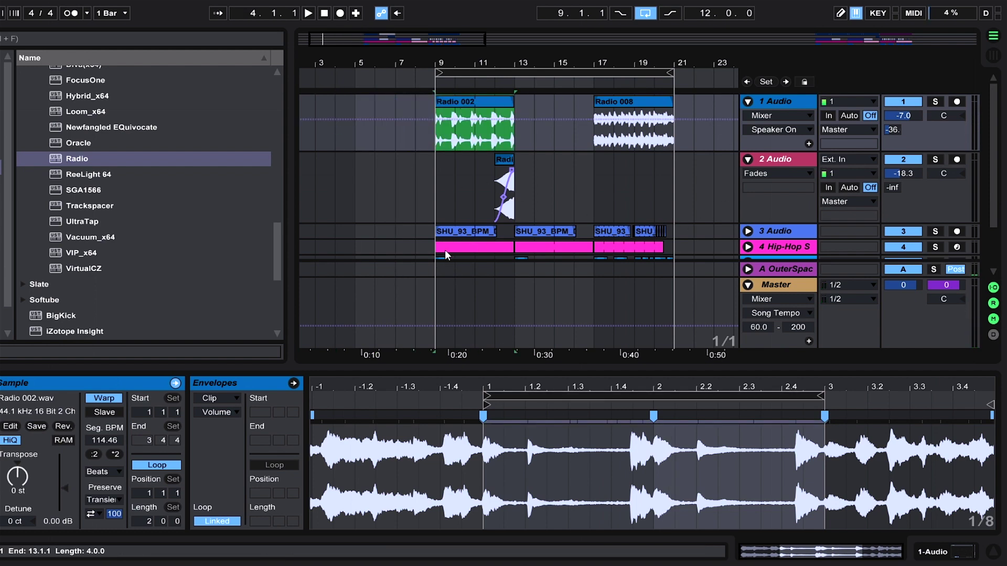
key(space)
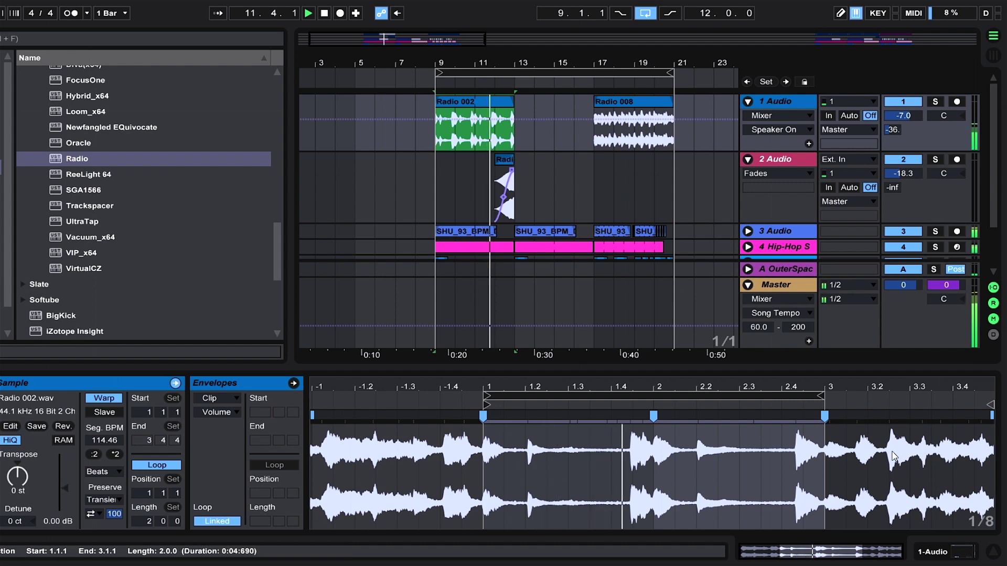
Add a warp marker on the last hit before bar 3 in Radio 002, shift it slightly earlier to 2.4.2, and play it
drag(811, 387, 803, 423)
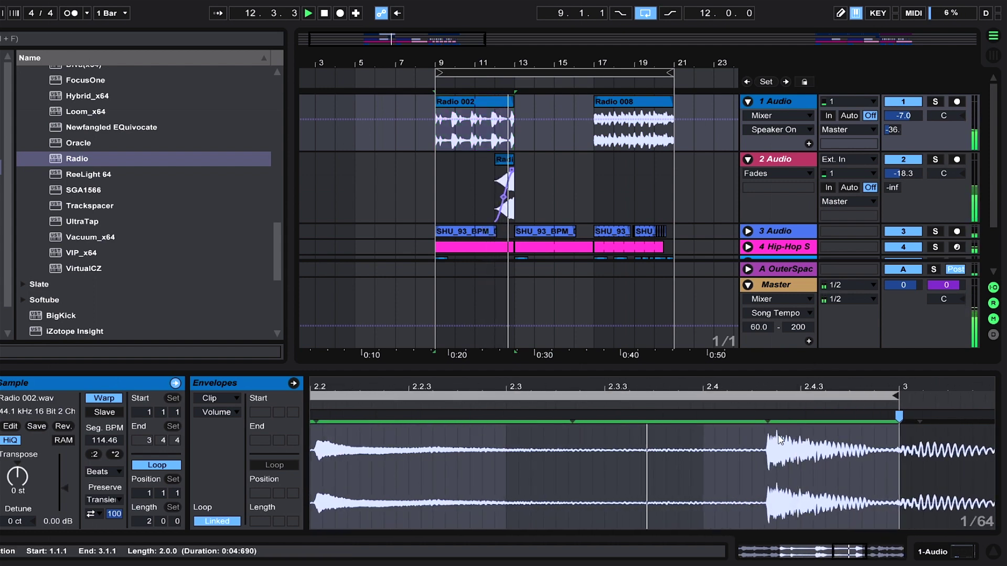
key(space)
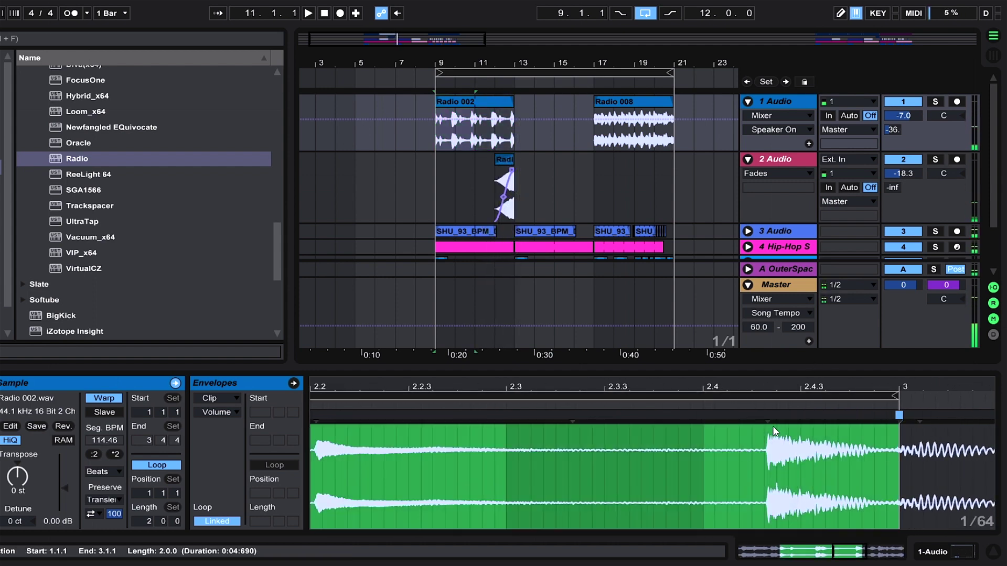
double_click(768, 417)
drag(768, 417, 749, 418)
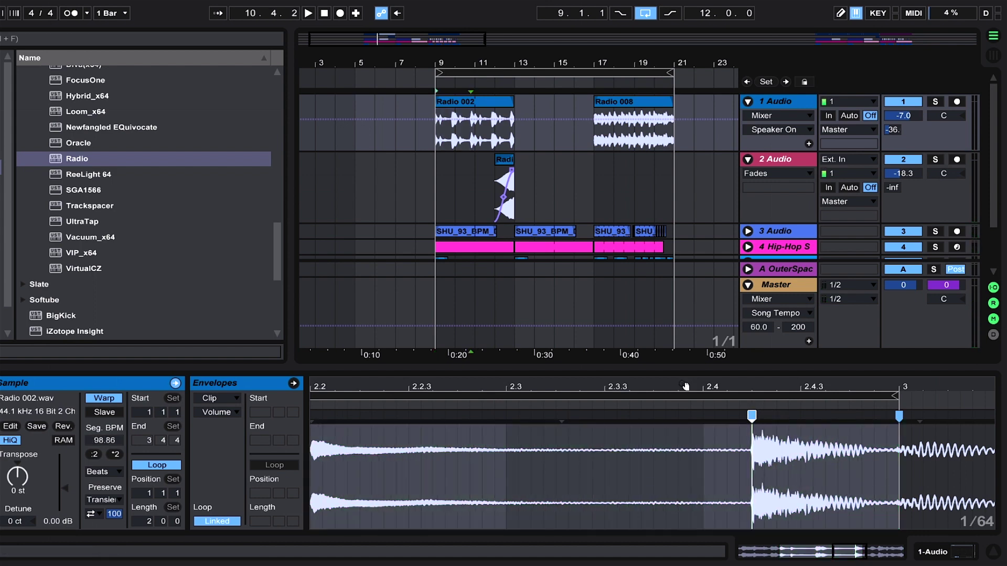
drag(683, 391, 683, 382)
click(668, 406)
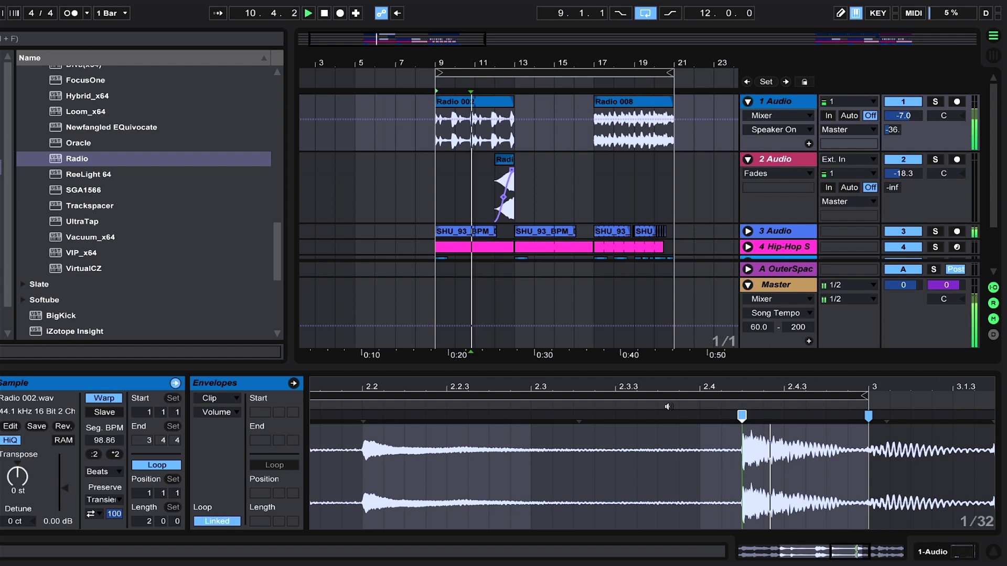
key(space)
drag(733, 389, 733, 371)
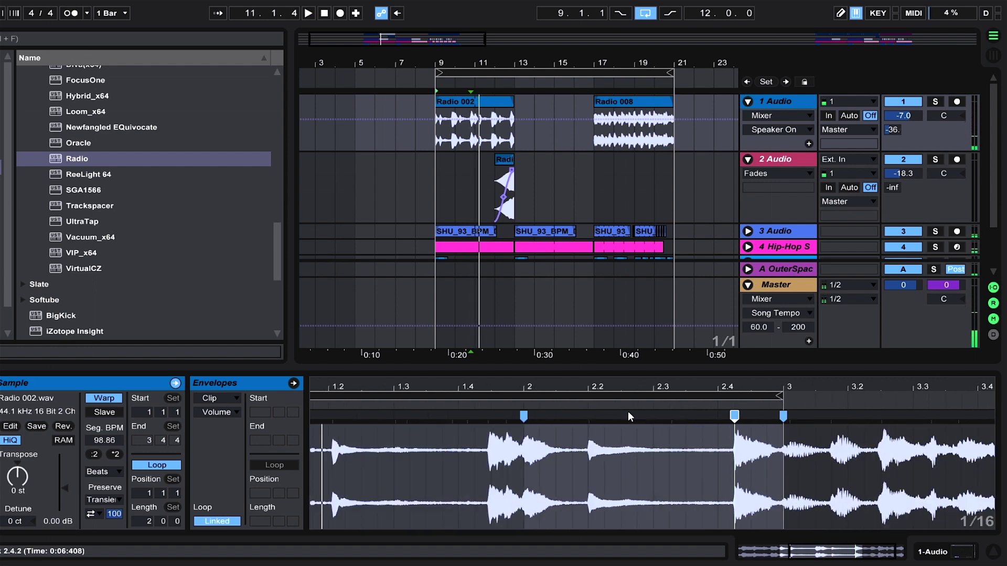
Extend the Radio 002 clip to bar 17 and copy the Radio 007 clip to bar 16 on the 2 Audio track
click(496, 101)
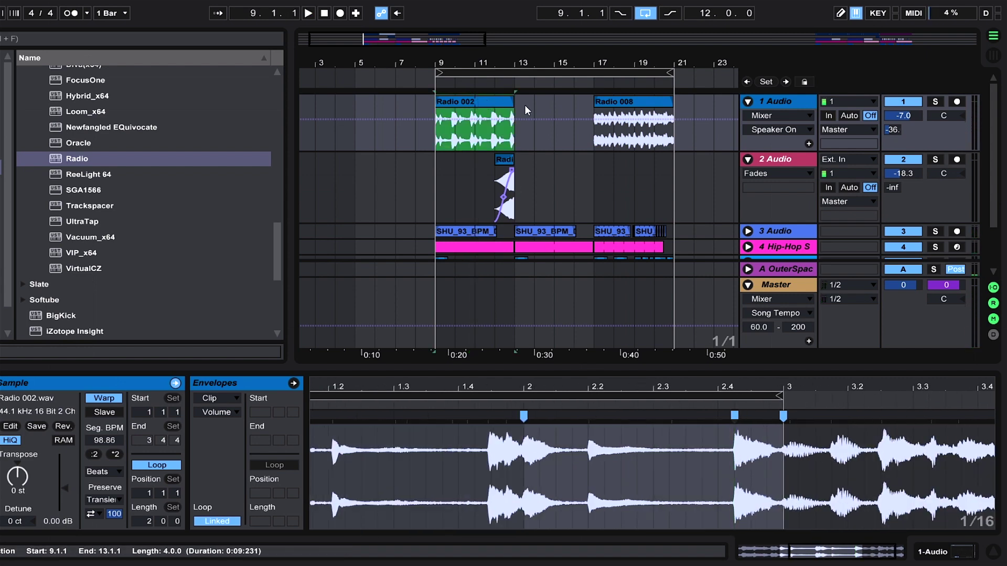
drag(533, 102, 588, 100)
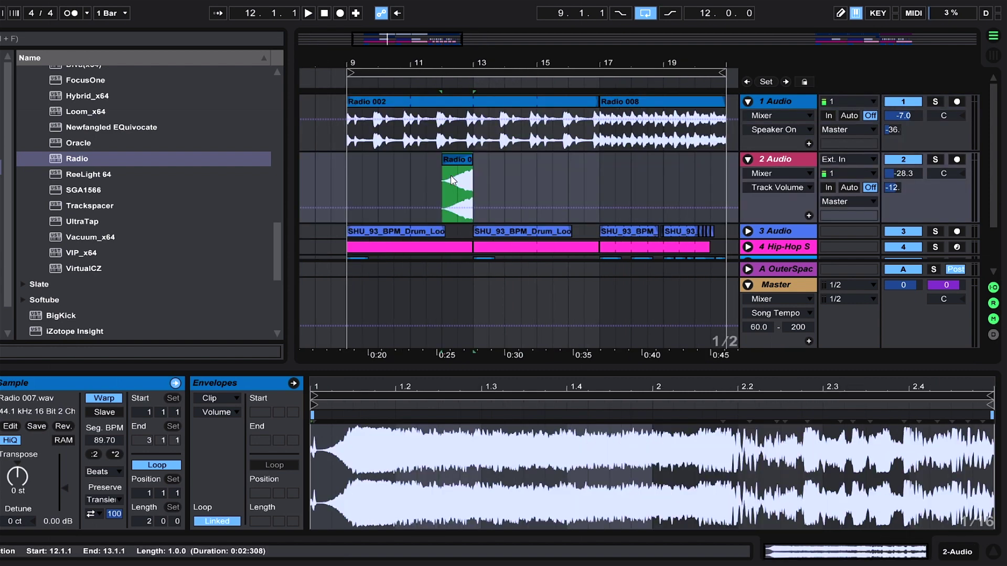
drag(458, 166, 577, 165)
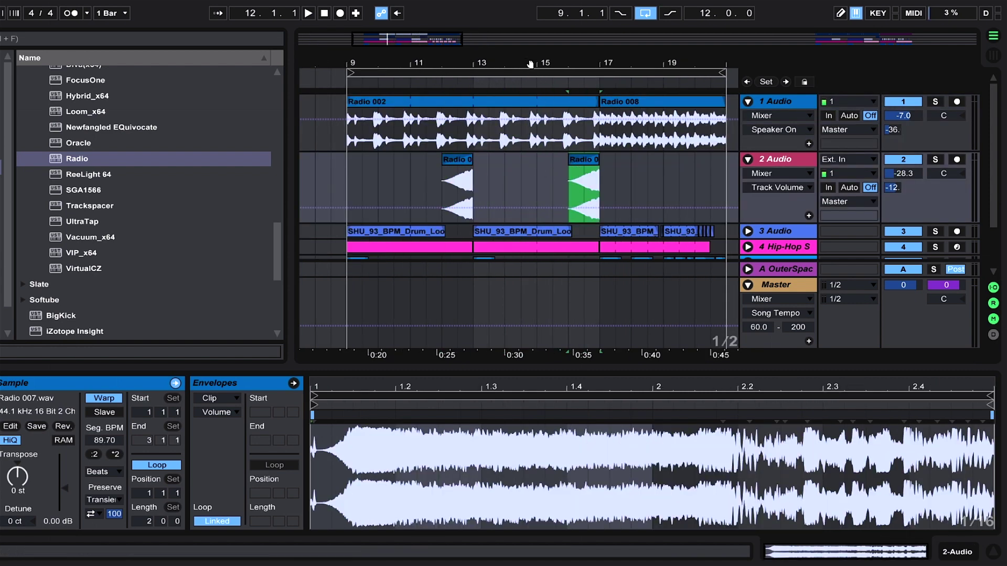
Select the looped section from bar 9 to bar 21 and play the whole arrangement through
drag(530, 66, 520, 65)
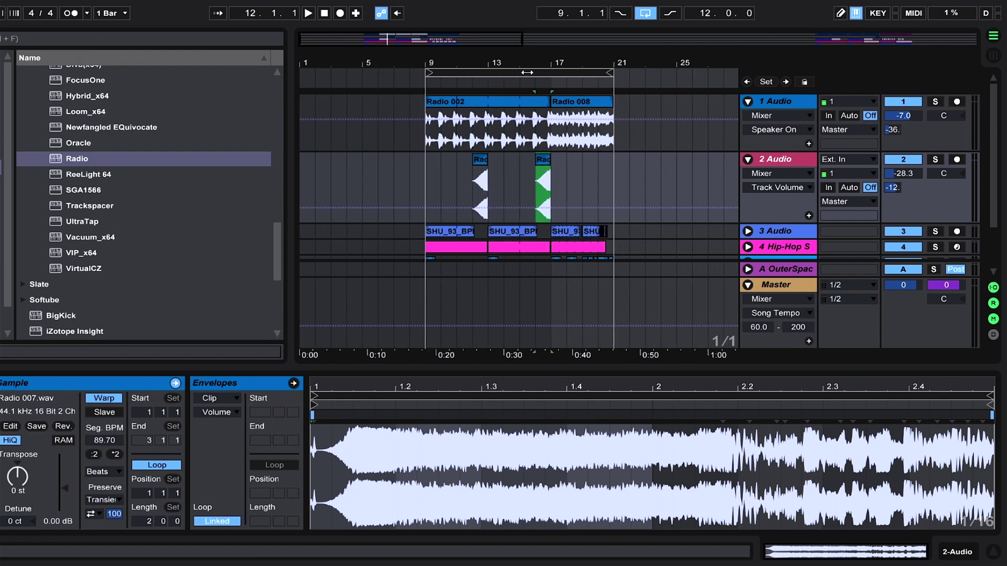
click(527, 72)
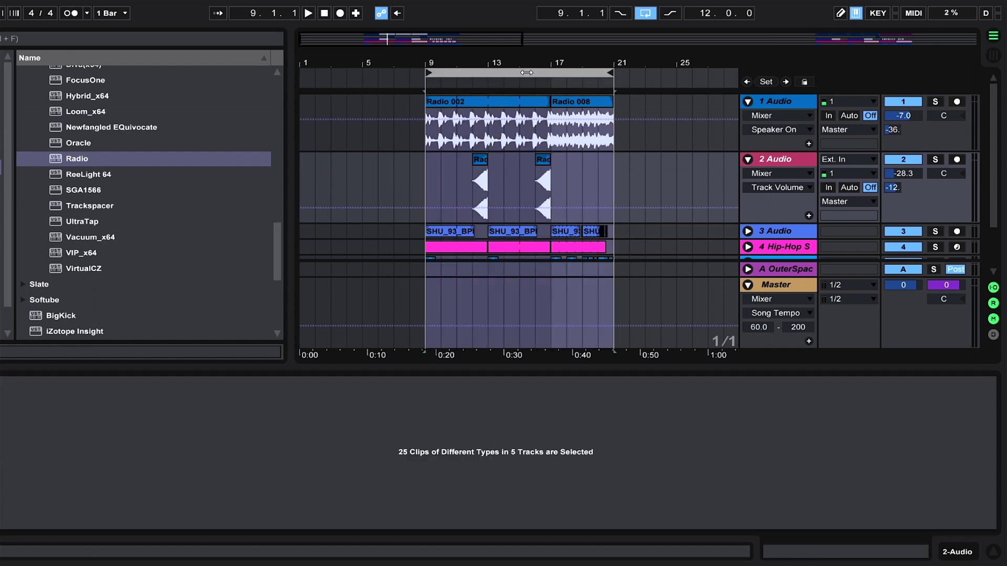
key(space)
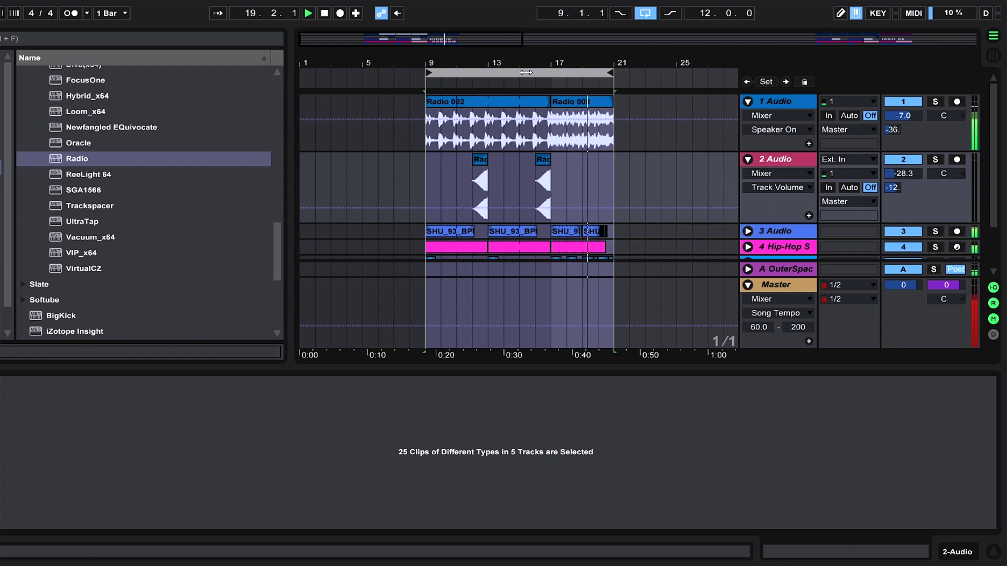
drag(637, 56, 555, 56)
key(space)
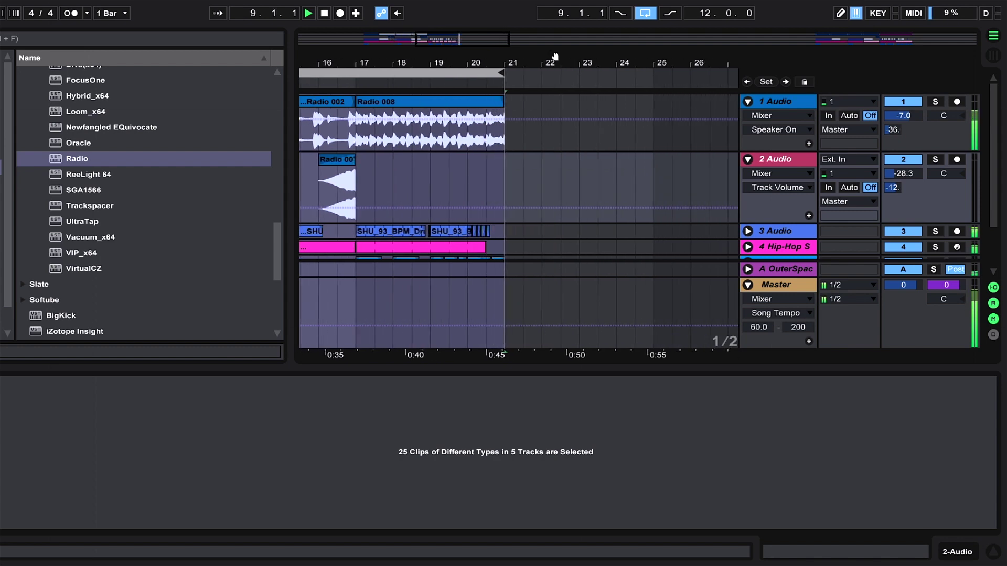
drag(555, 59, 555, 33)
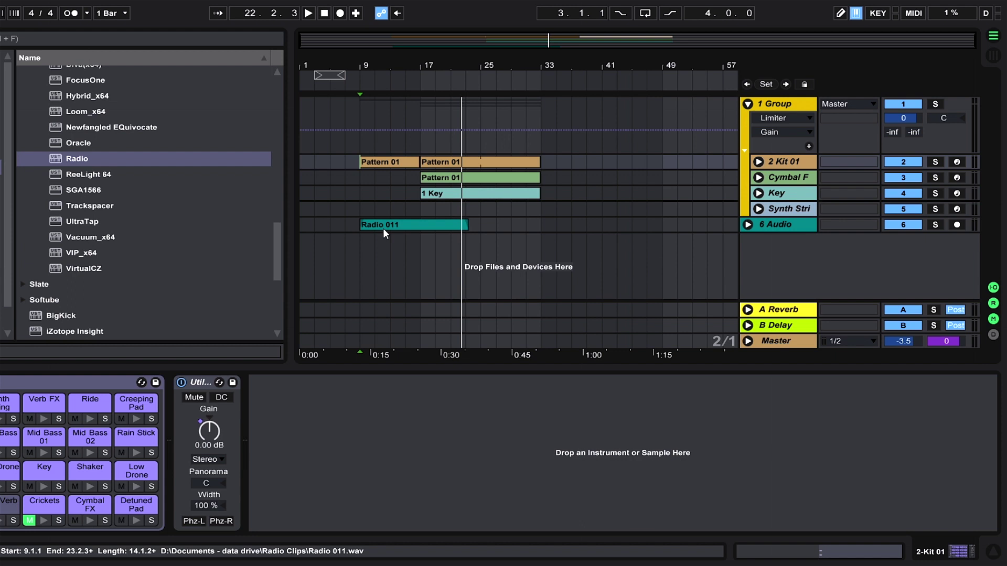
Expand the 6 Audio track and examine the reverb's Dry/Wet automation across the Radio 011 clip
click(383, 228)
click(748, 225)
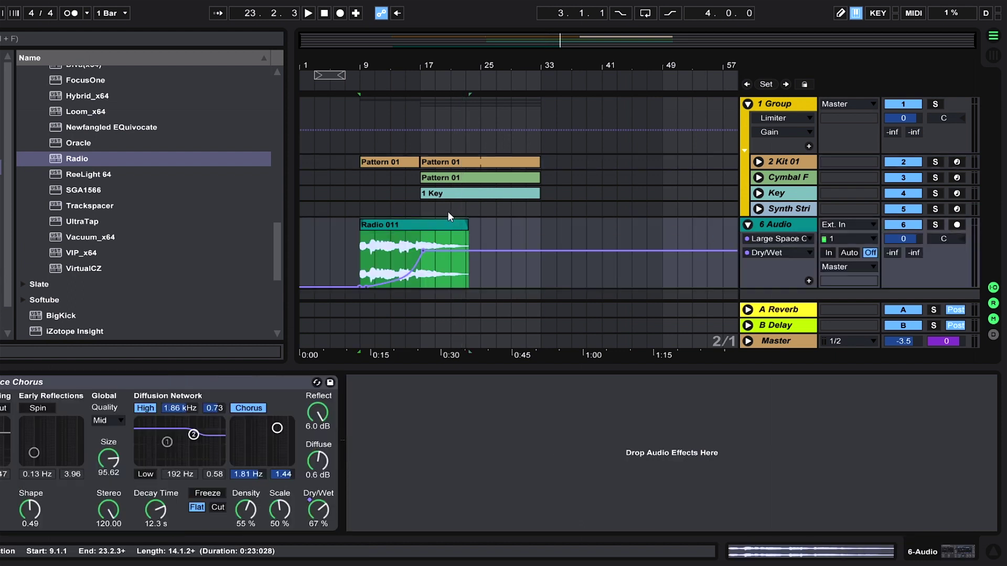
click(788, 227)
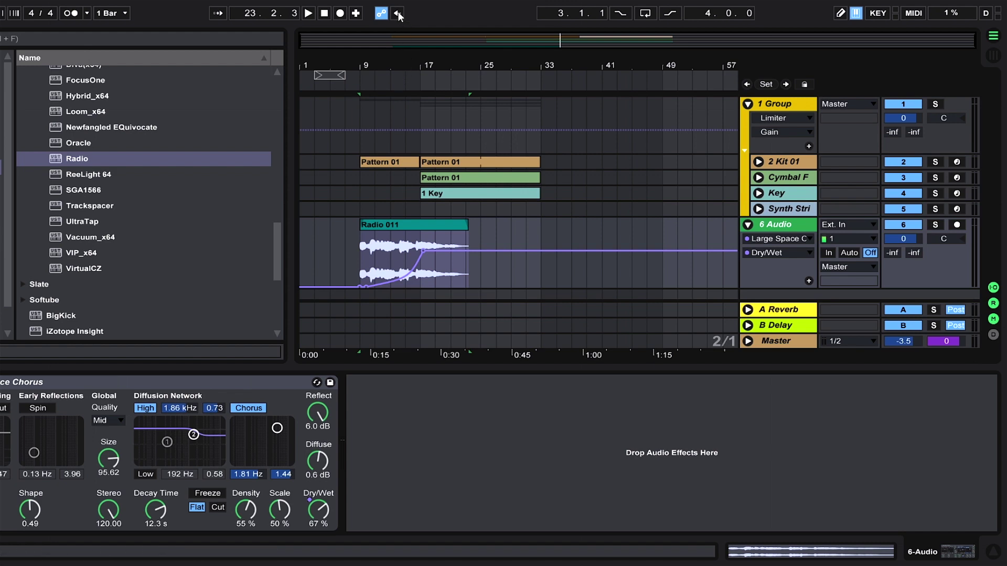
click(386, 226)
Bypass the reverb on 6 Audio and play Radio 011 dry from bar 9, muting the 1 Group track as bar 17 arrives
click(2, 382)
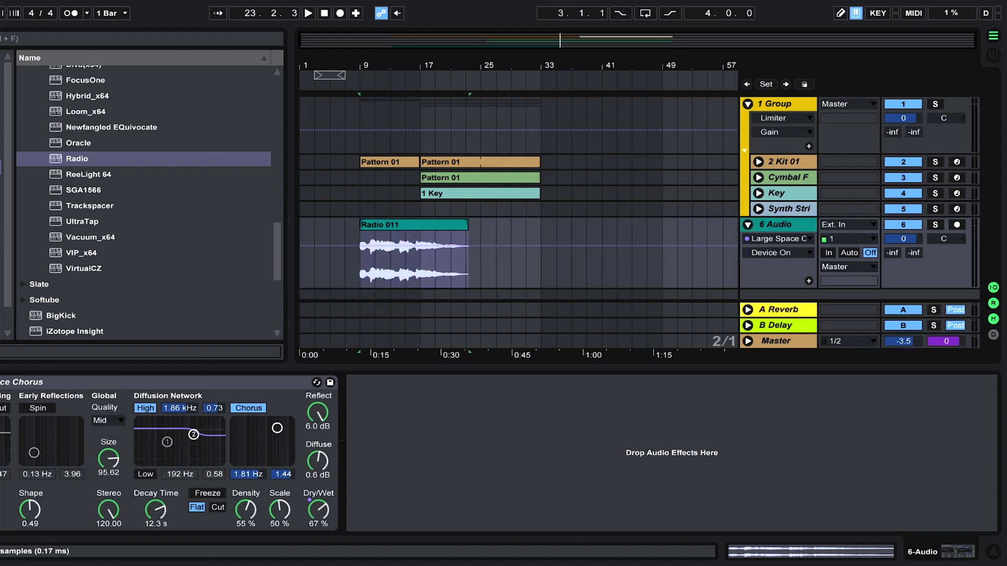
click(360, 242)
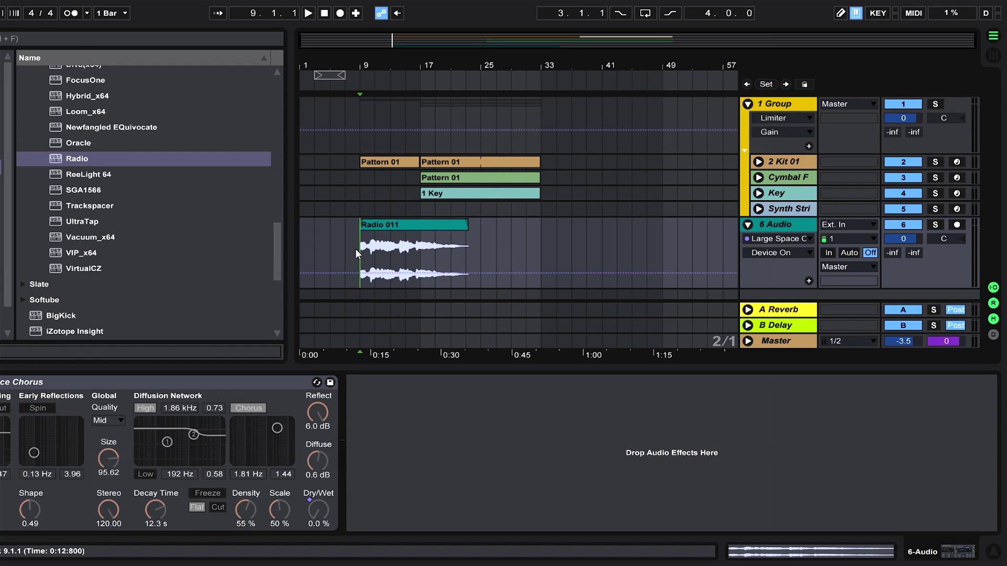
key(space)
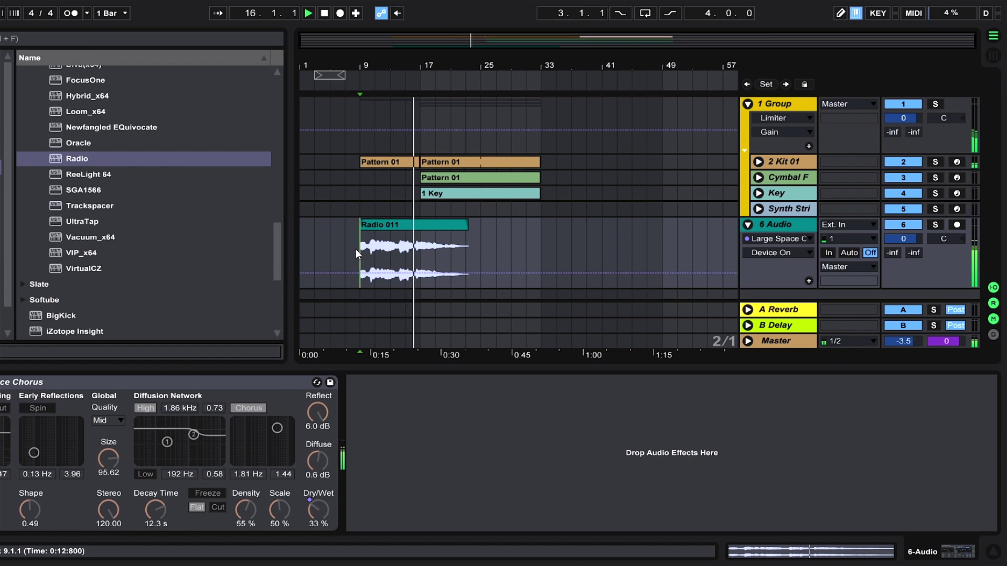
click(901, 104)
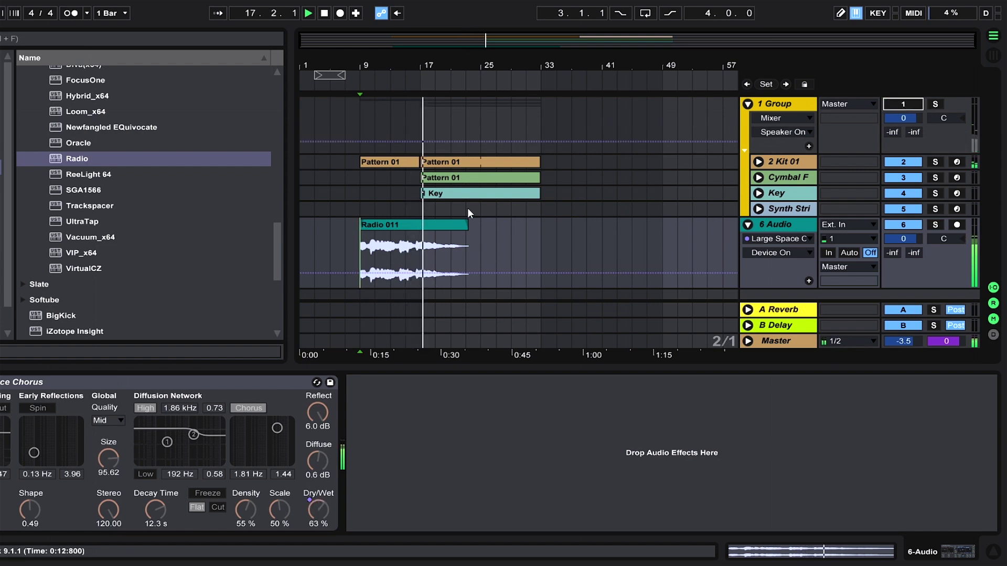
key(space)
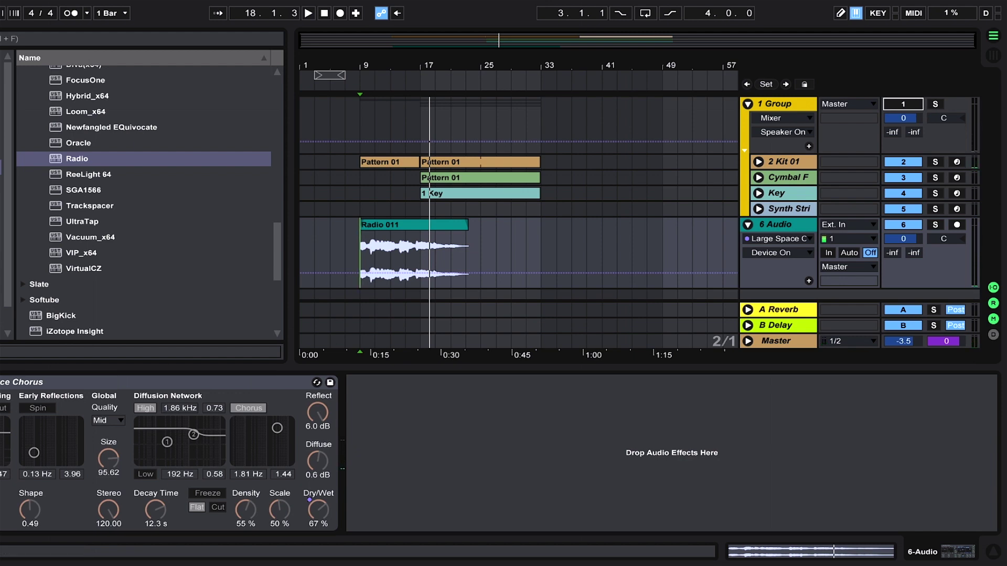
Re-enable the reverb on 6 Audio, unmute 1 Group, and play the transition from bar 9 into the beat
click(1, 382)
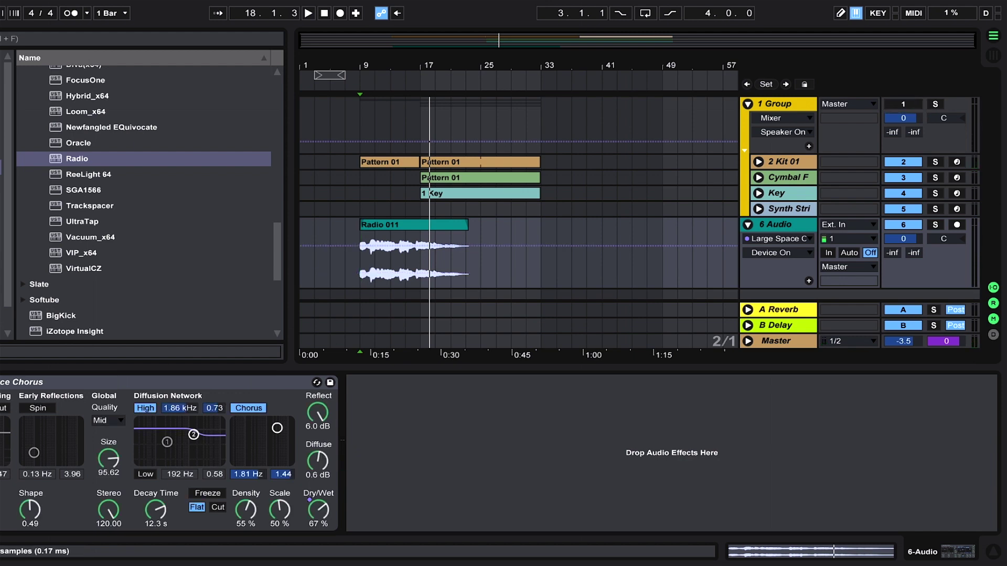
click(909, 108)
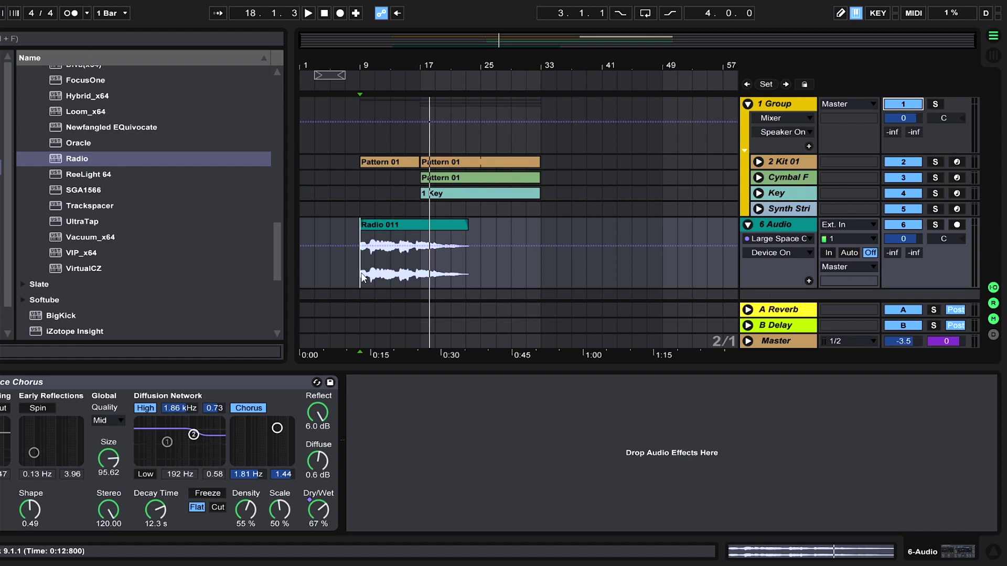
key(space)
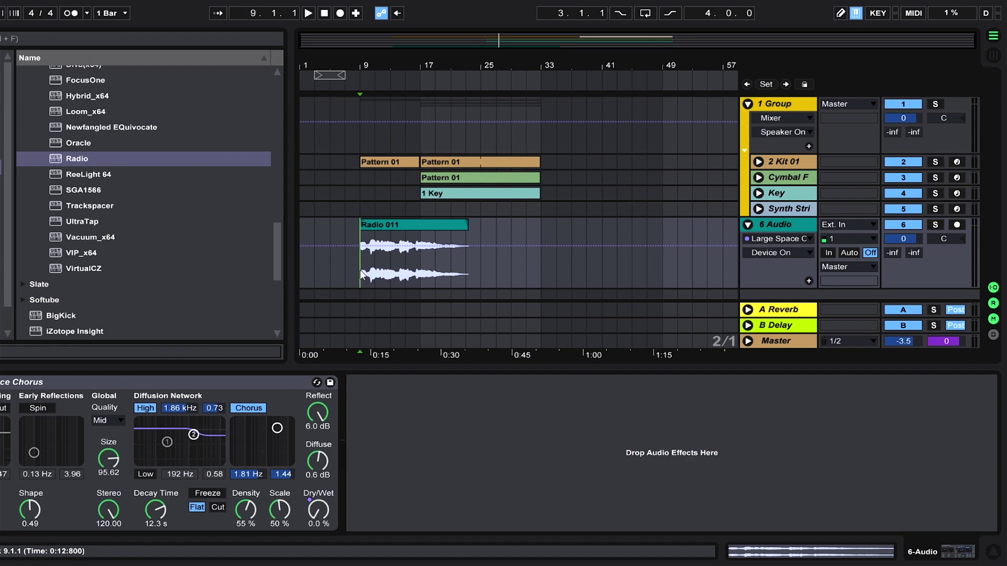
key(space)
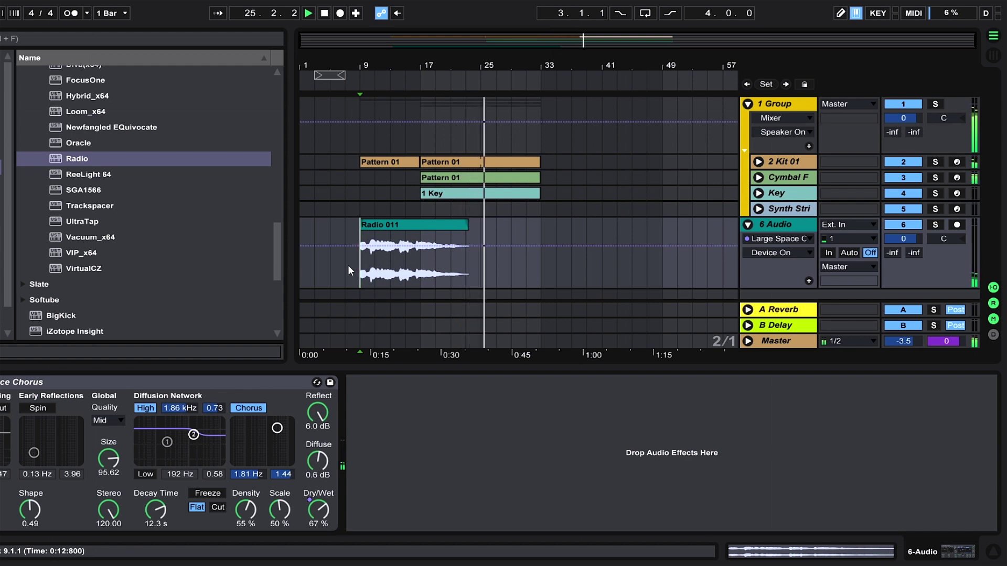
key(space)
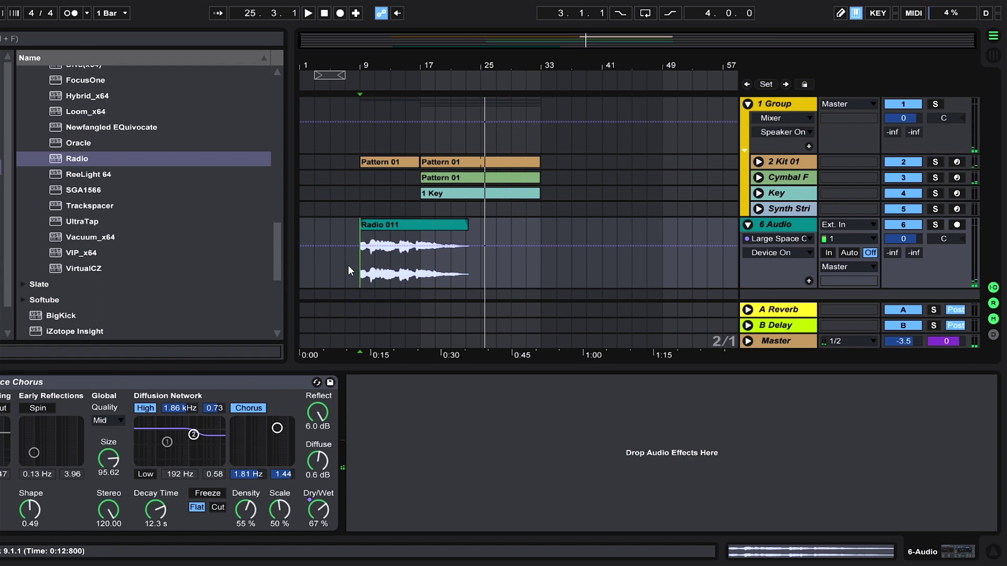